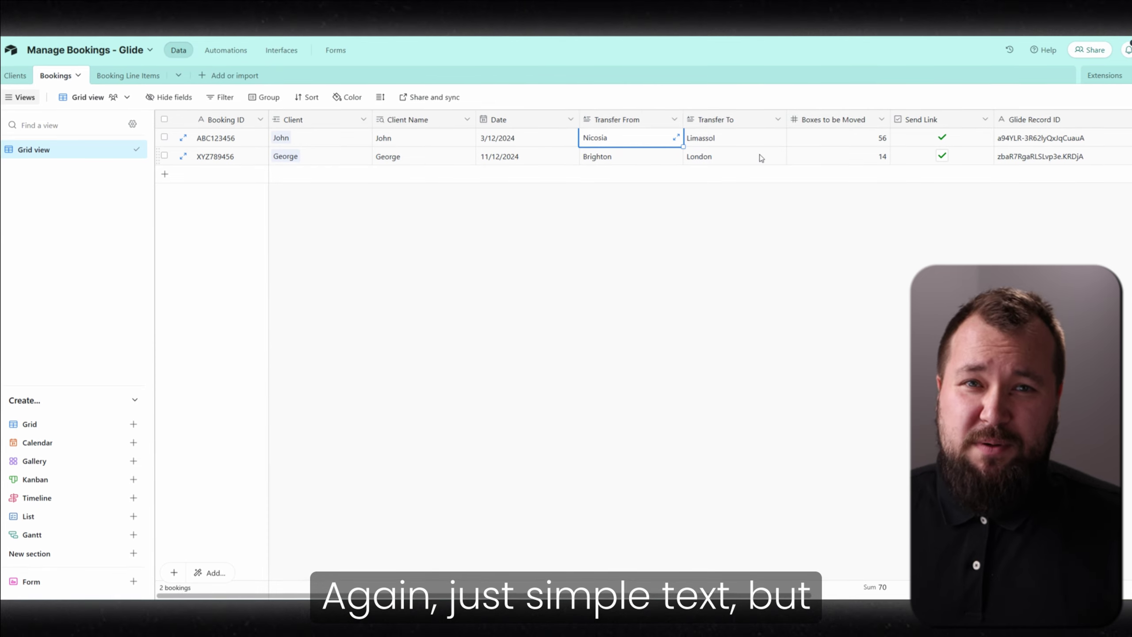
Step: Review the Boxes to be Moved, Send Link and Glide Record ID columns of the Bookings table
scroll(758, 156, "right", 2)
scroll(762, 149, "right", 1)
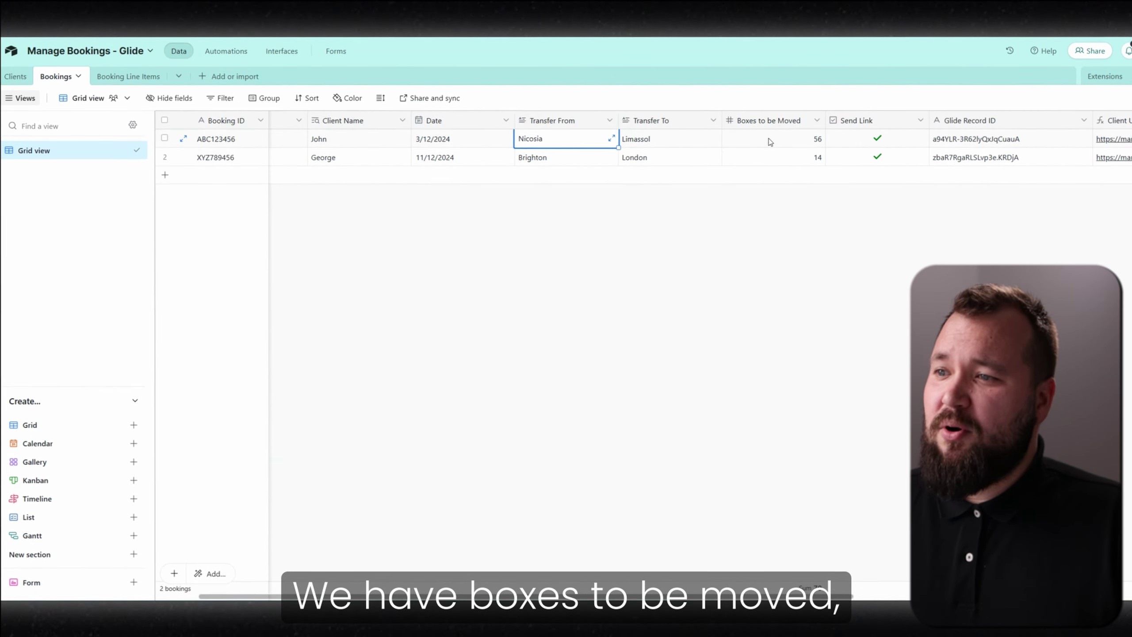
left_click(802, 140)
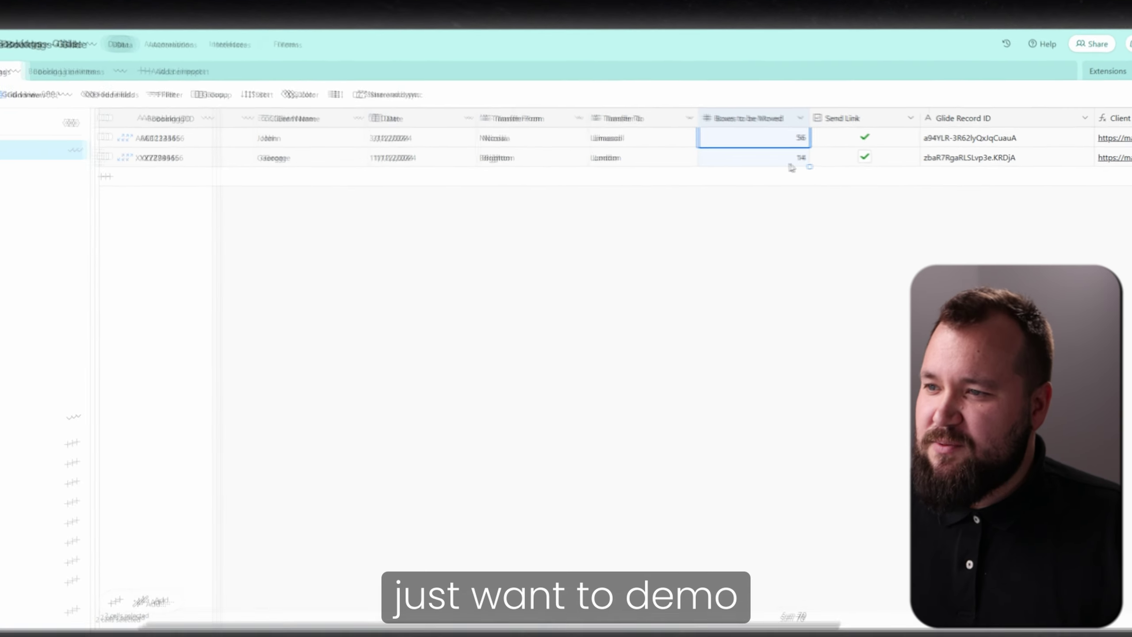
scroll(695, 236, "right", 3)
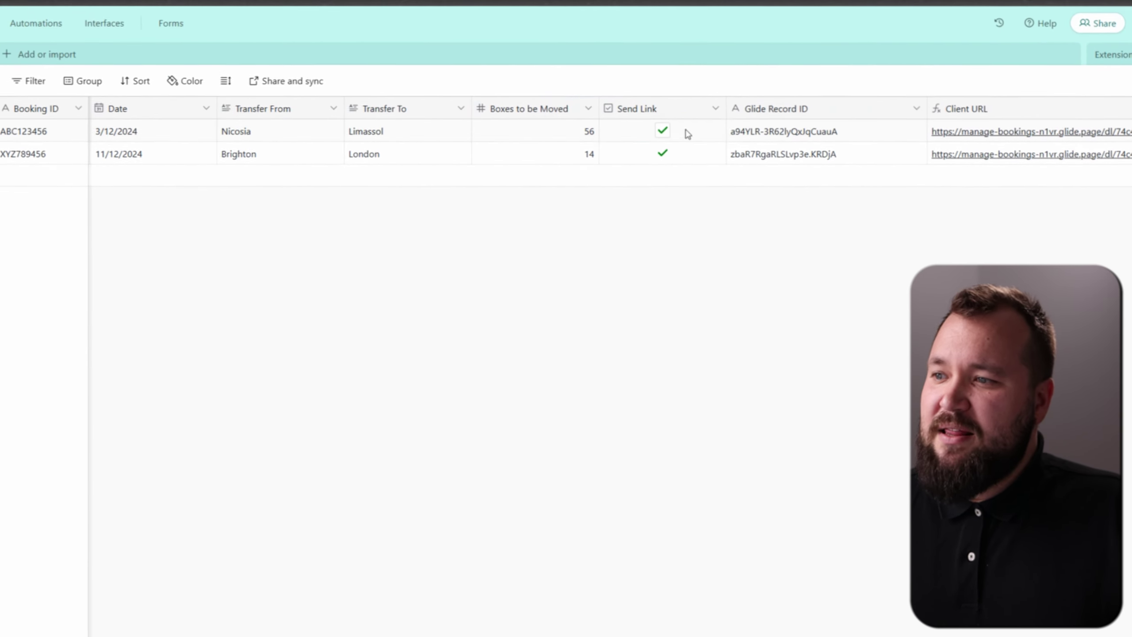
left_click_drag(685, 134, 689, 168)
left_click_drag(784, 131, 784, 154)
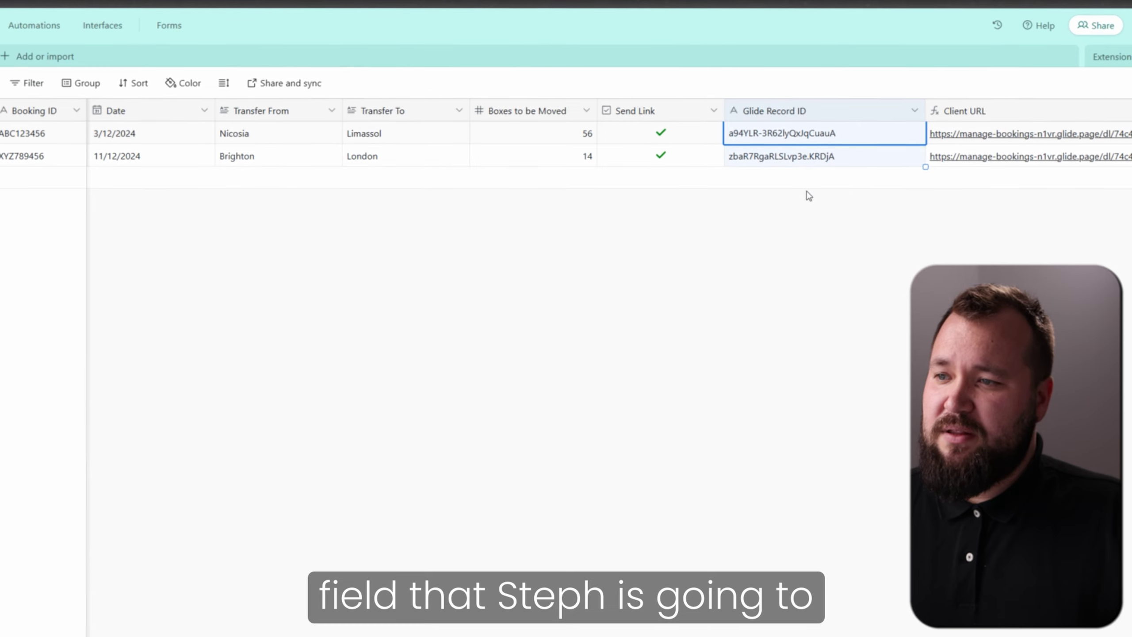
scroll(652, 185, "right", 5)
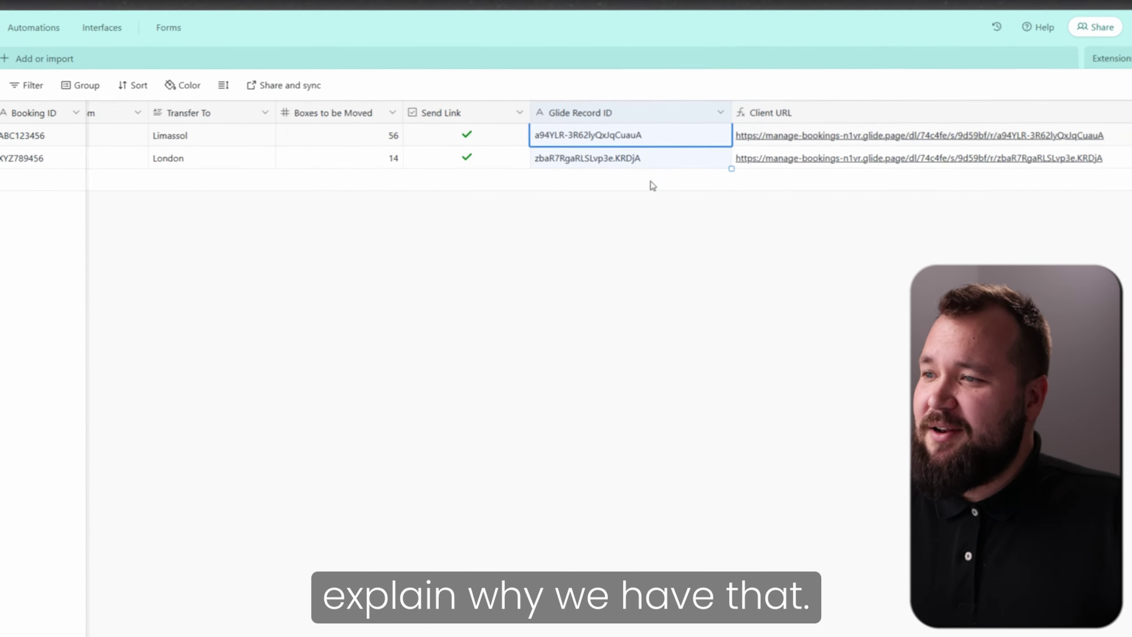
Step: Examine the Glide Record ID values of both bookings and the formula behind the Client URL field, leaving it unchanged
left_click(601, 156)
left_click(621, 135)
left_click(635, 156)
left_click(643, 134)
left_click(720, 155)
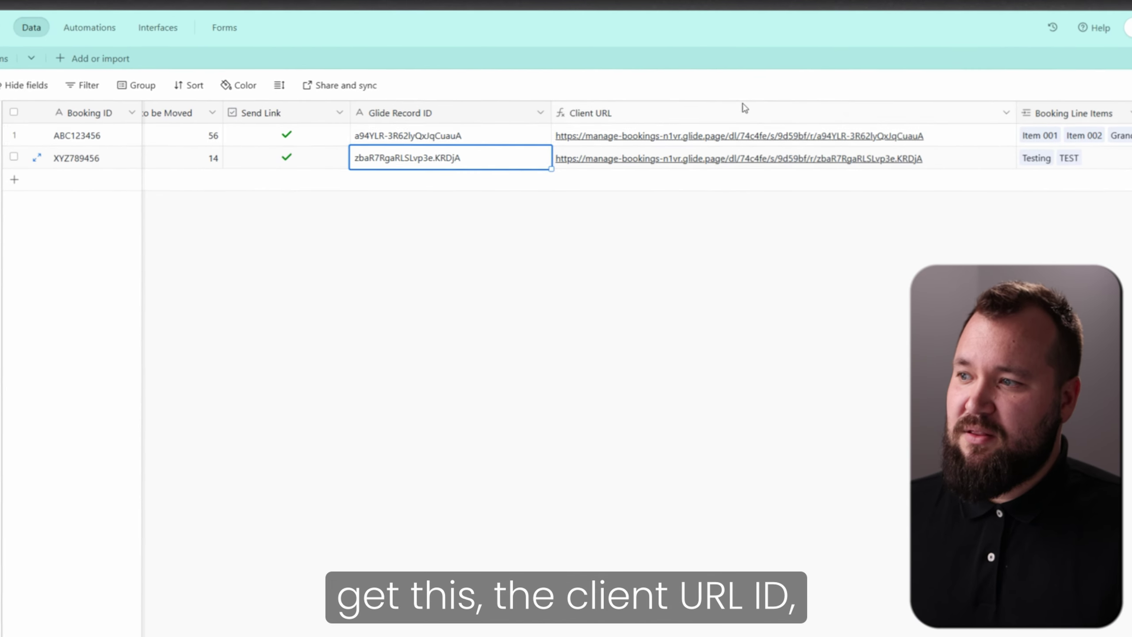
double_click(679, 113)
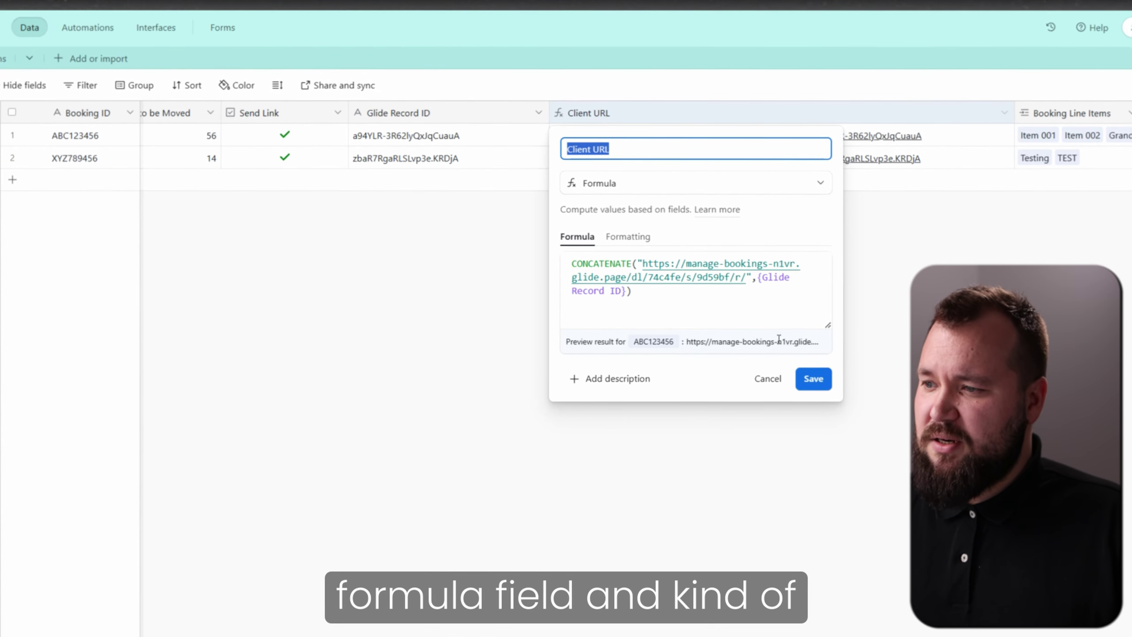
left_click(768, 378)
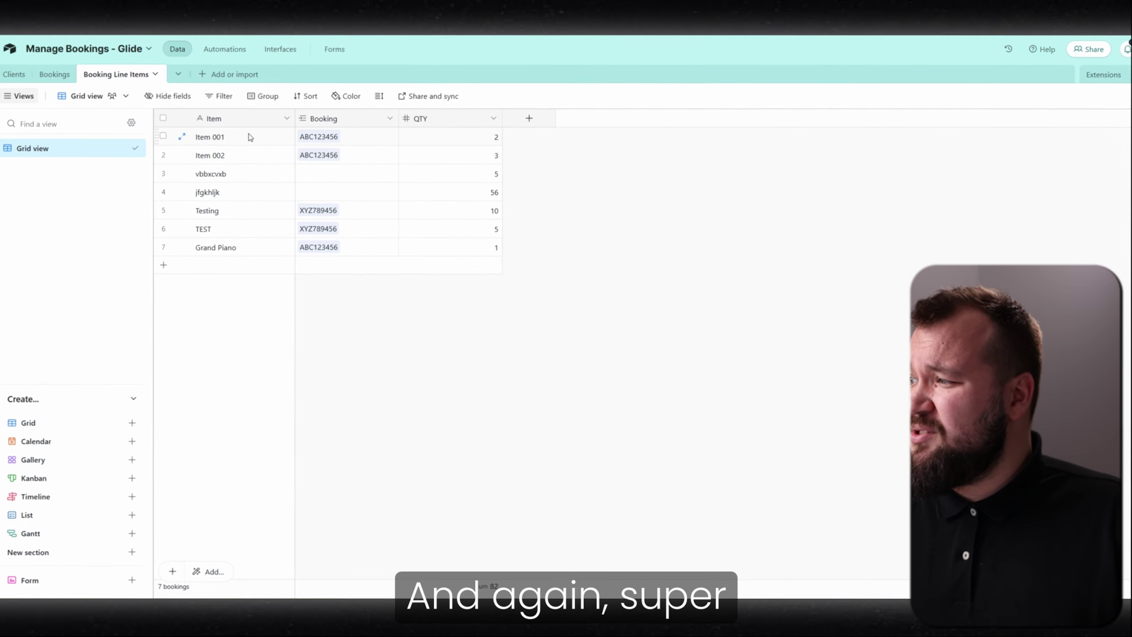
Step: Look over the Item and QTY columns of the Booking Line Items table
left_click_drag(247, 136, 252, 248)
left_click_drag(453, 138, 479, 278)
left_click(381, 301)
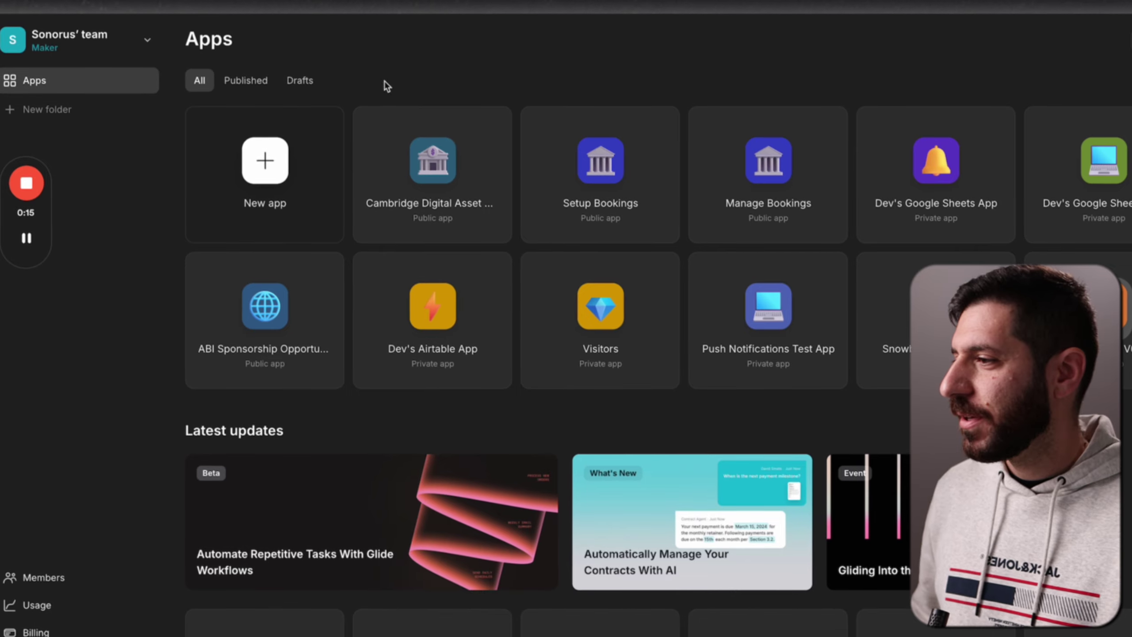
Step: Switch to Glide, open the Manage Bookings app and view the screen types that can be added to its navigation
left_click(284, 171)
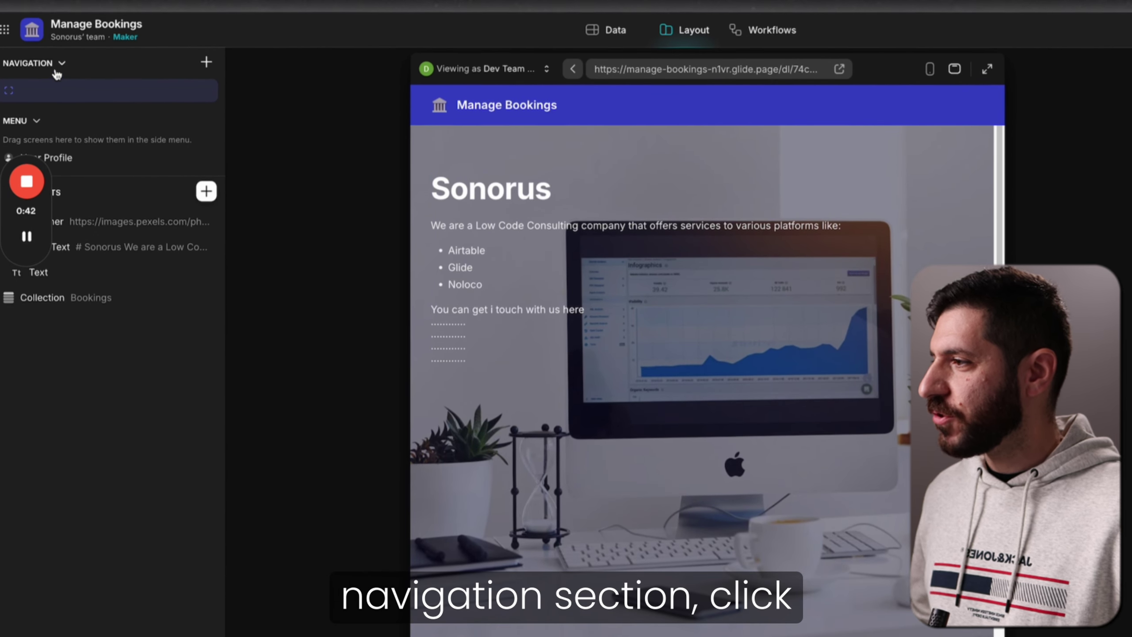
left_click(216, 66)
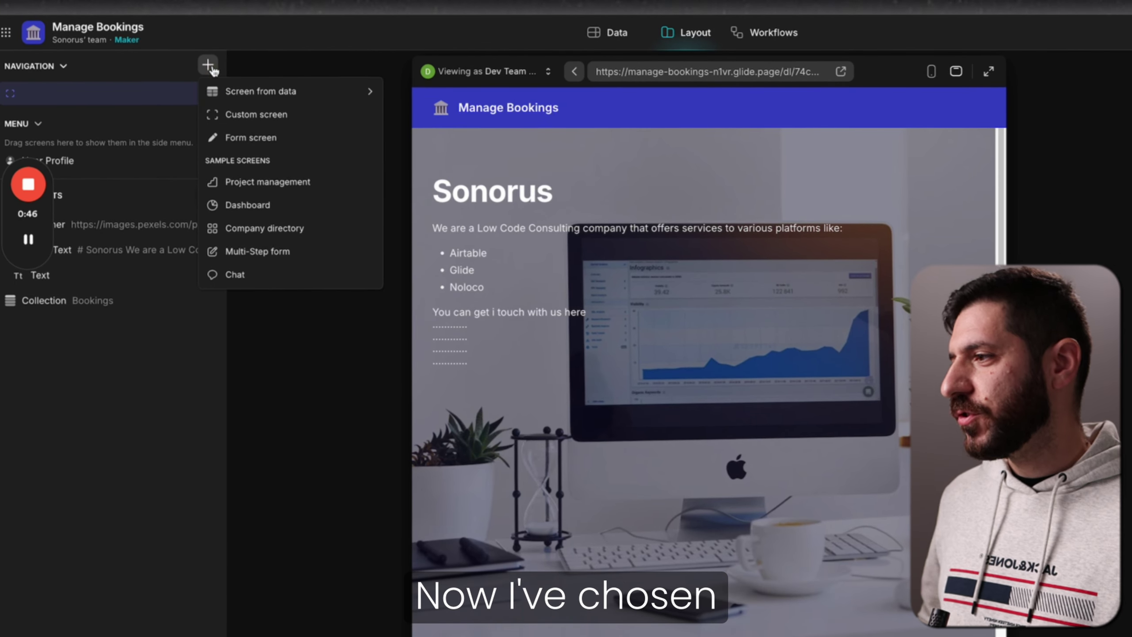
left_click(113, 374)
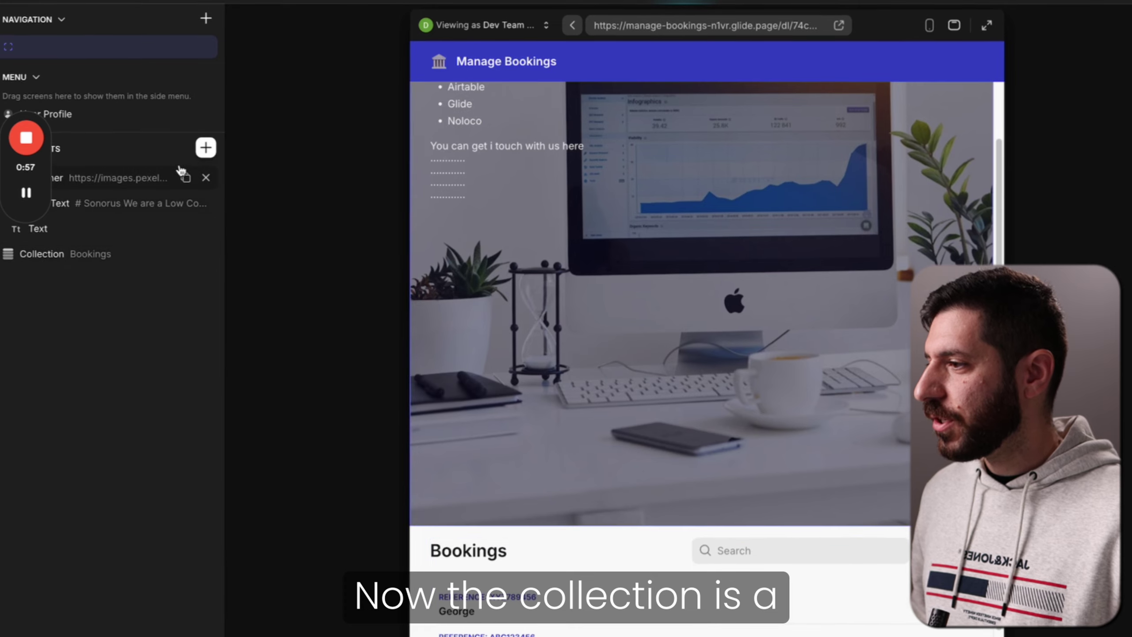
Step: Browse the components available for insertion and inspect the data source and style of the Bookings collection
left_click(204, 153)
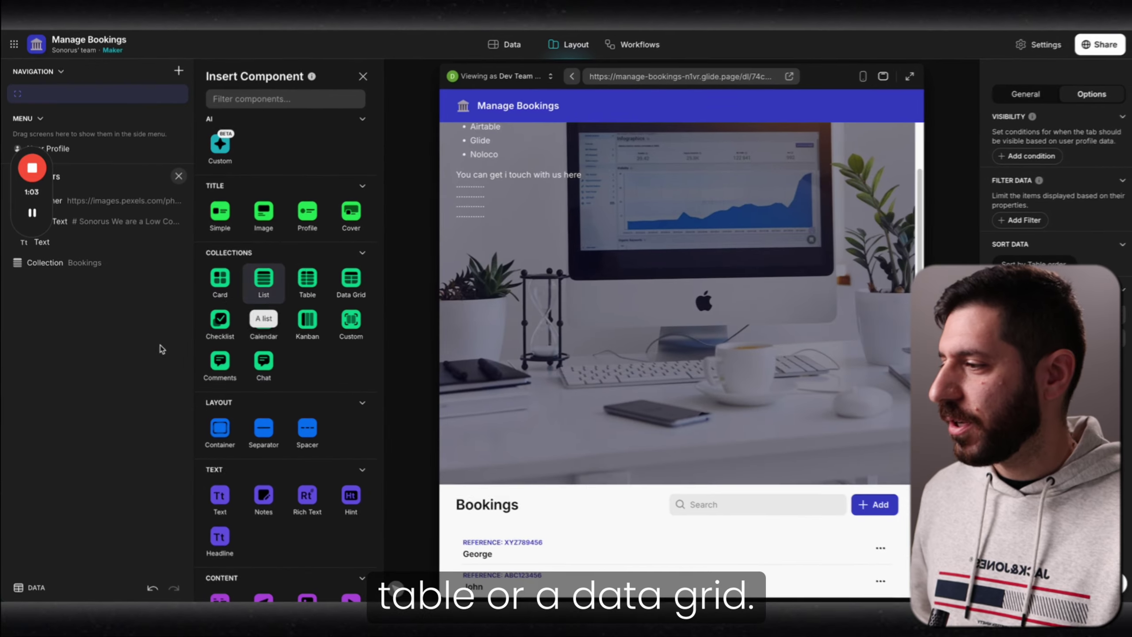
left_click(84, 266)
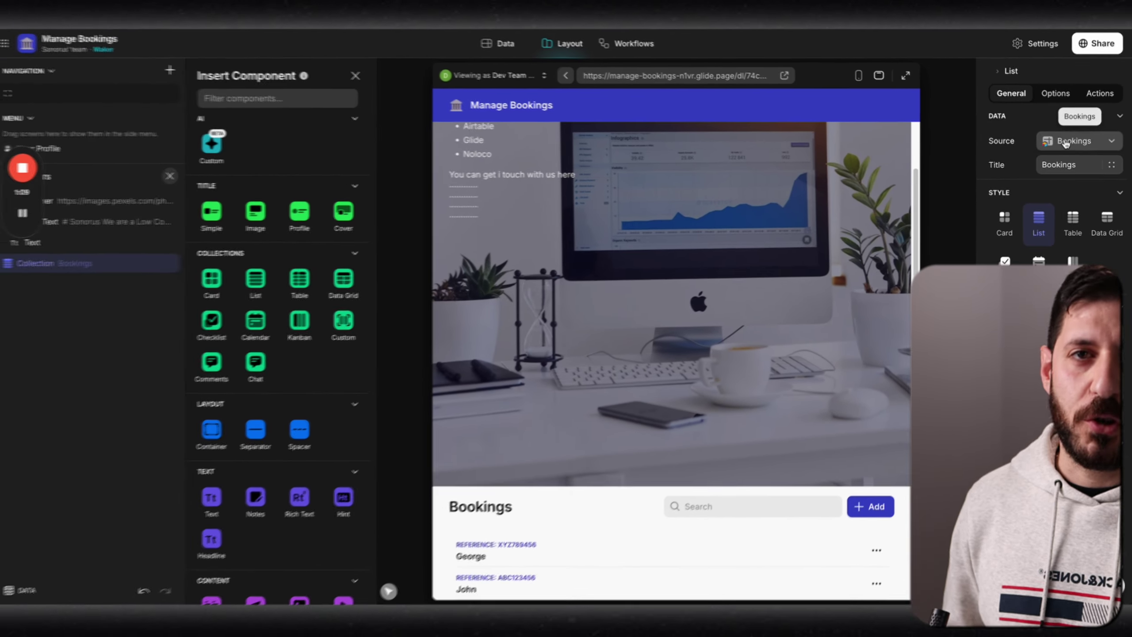
left_click(106, 335)
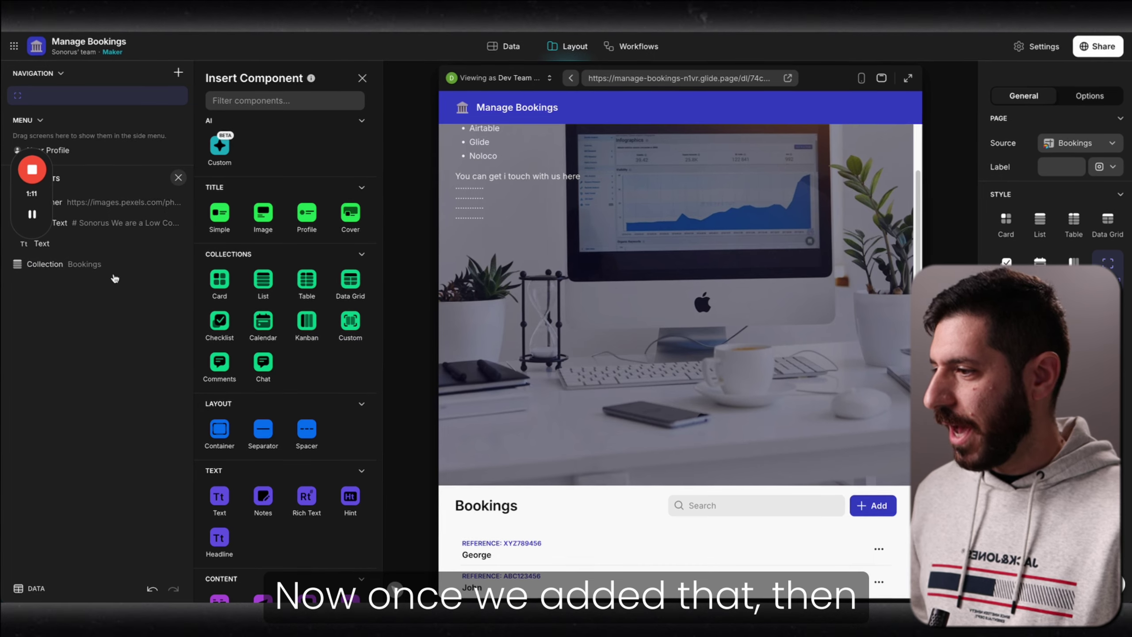
Step: Open the first booking in the app preview and inspect its booking reference field and the line items container
scroll(483, 417, "down", 1)
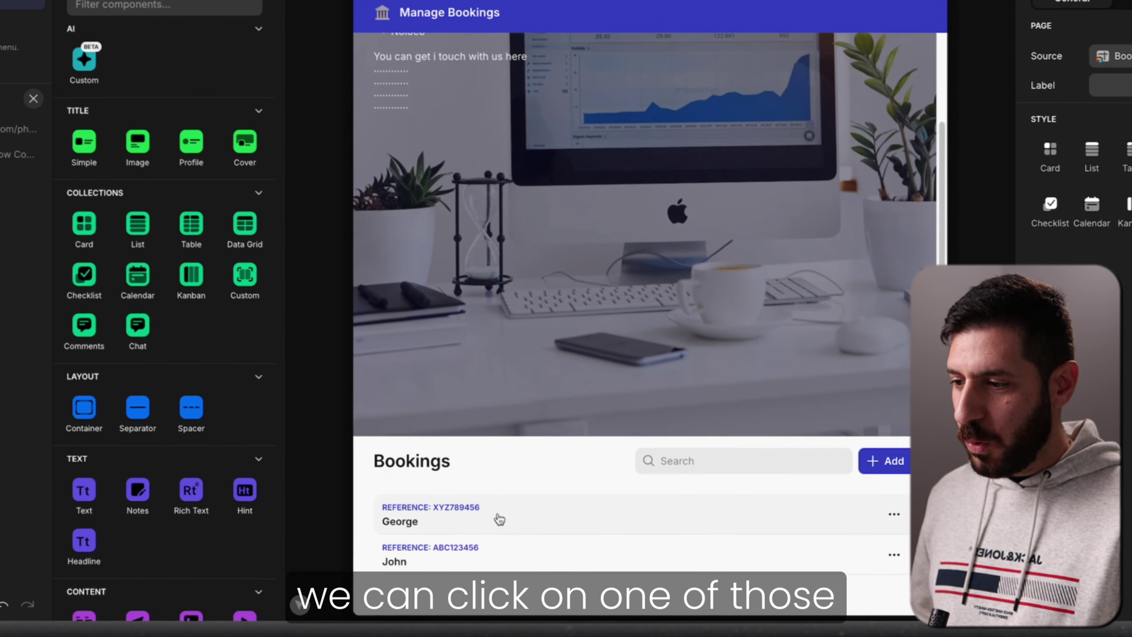
left_click(498, 516)
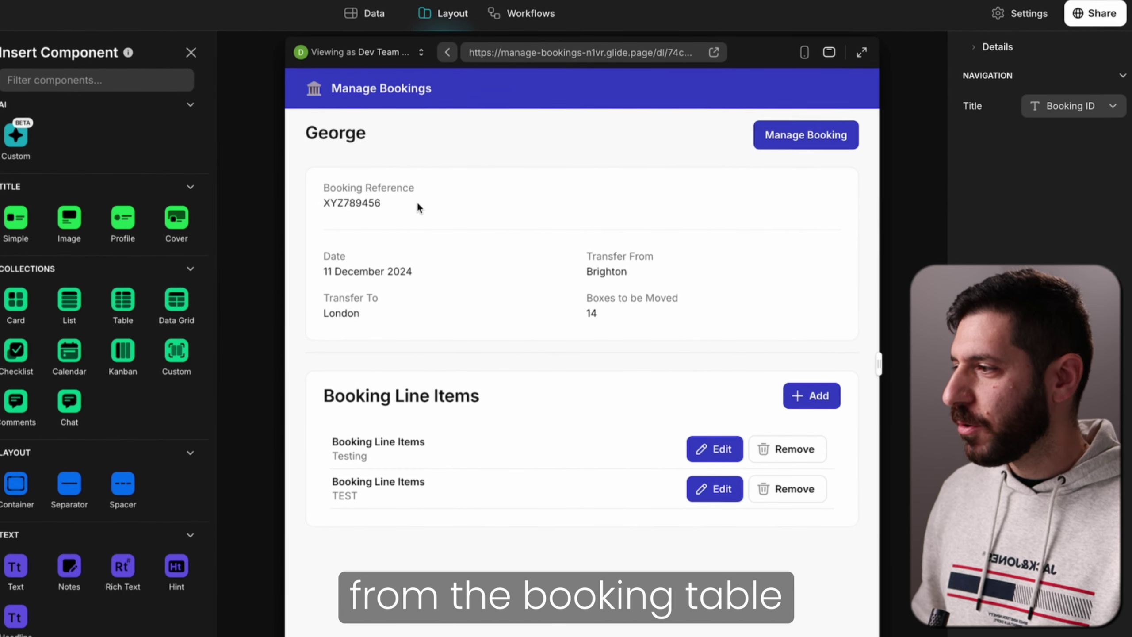
left_click(579, 196)
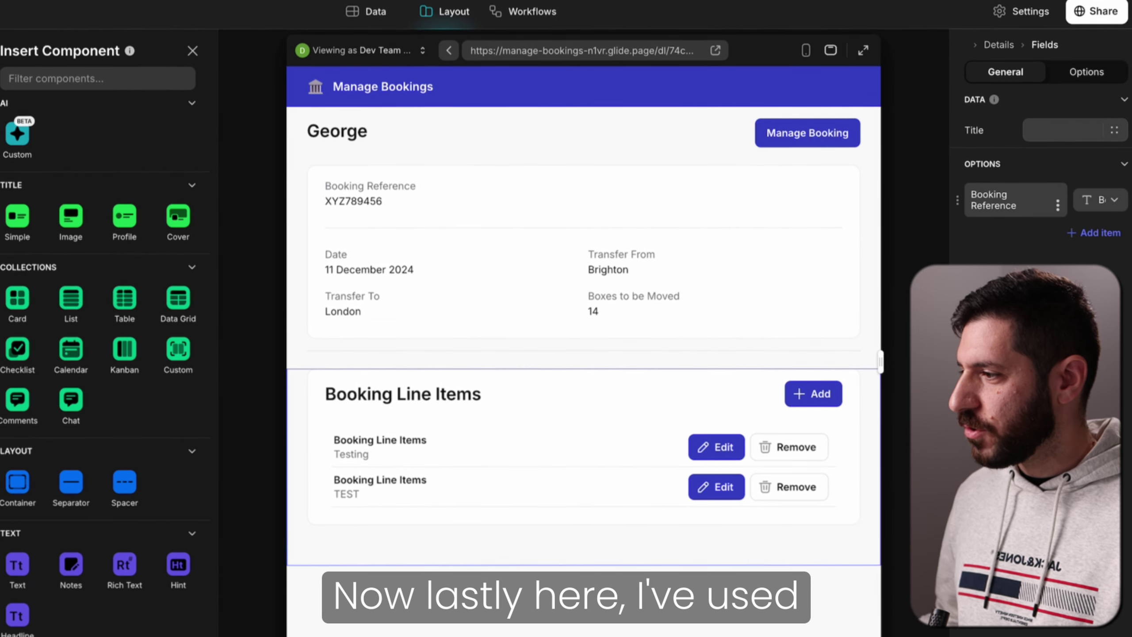
left_click(583, 537)
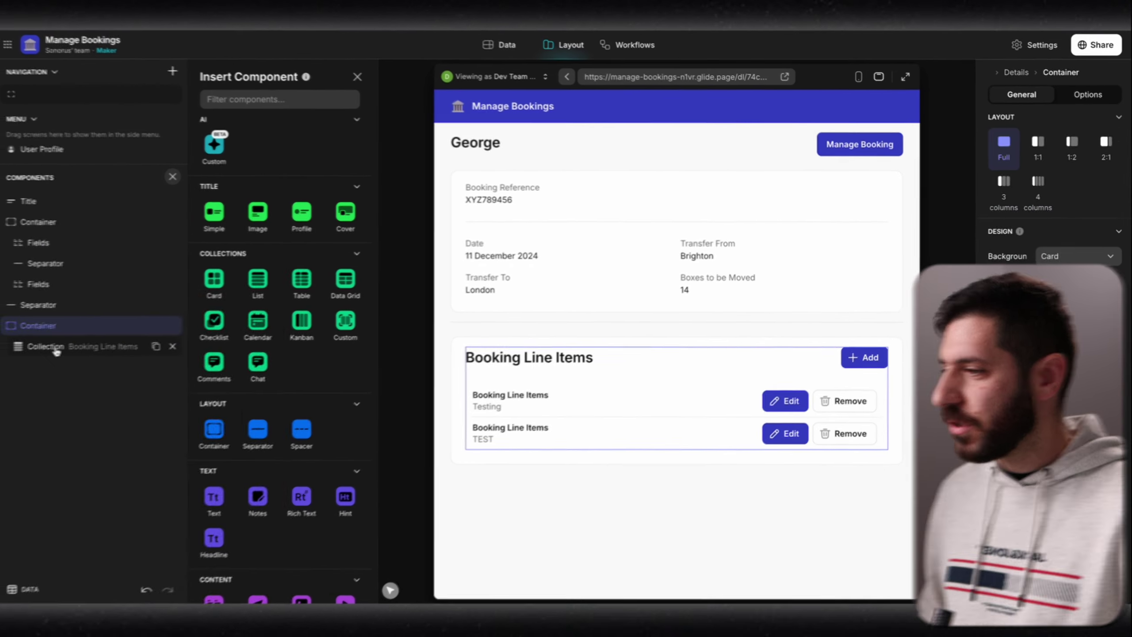
Step: Inspect the general settings and the actions of the Booking Line Items collection
left_click(56, 347)
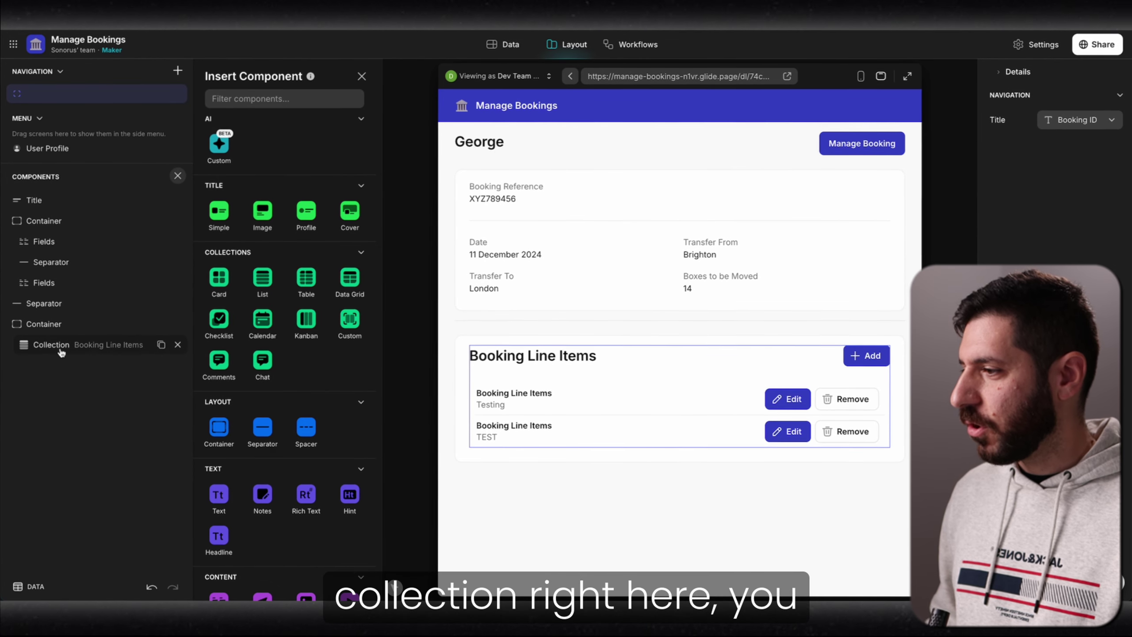
left_click(62, 352)
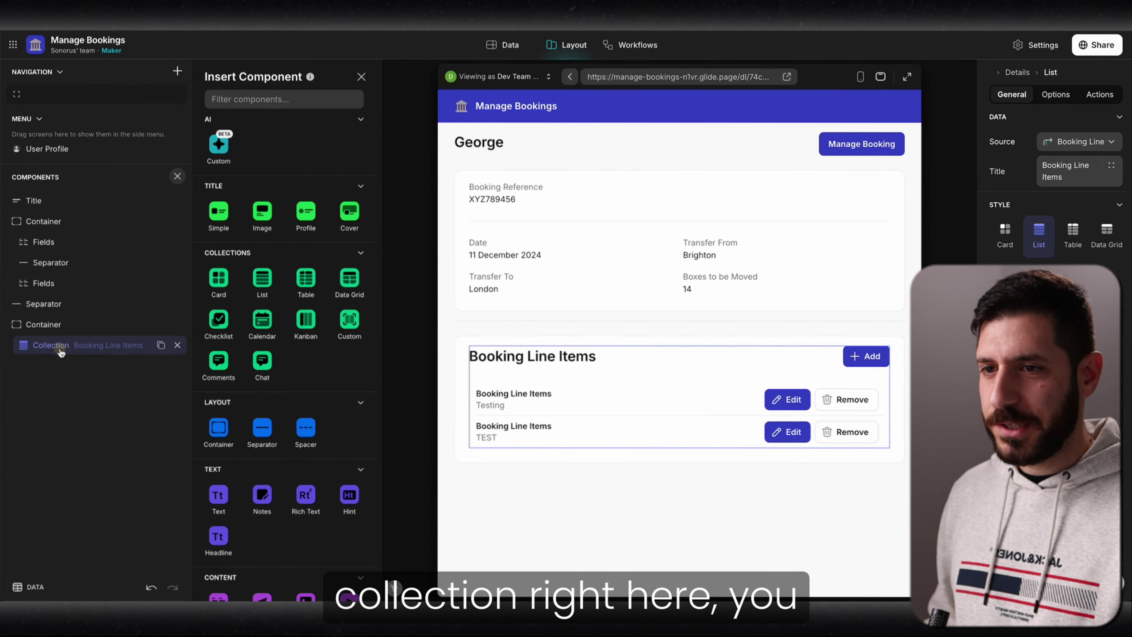
left_click(1099, 97)
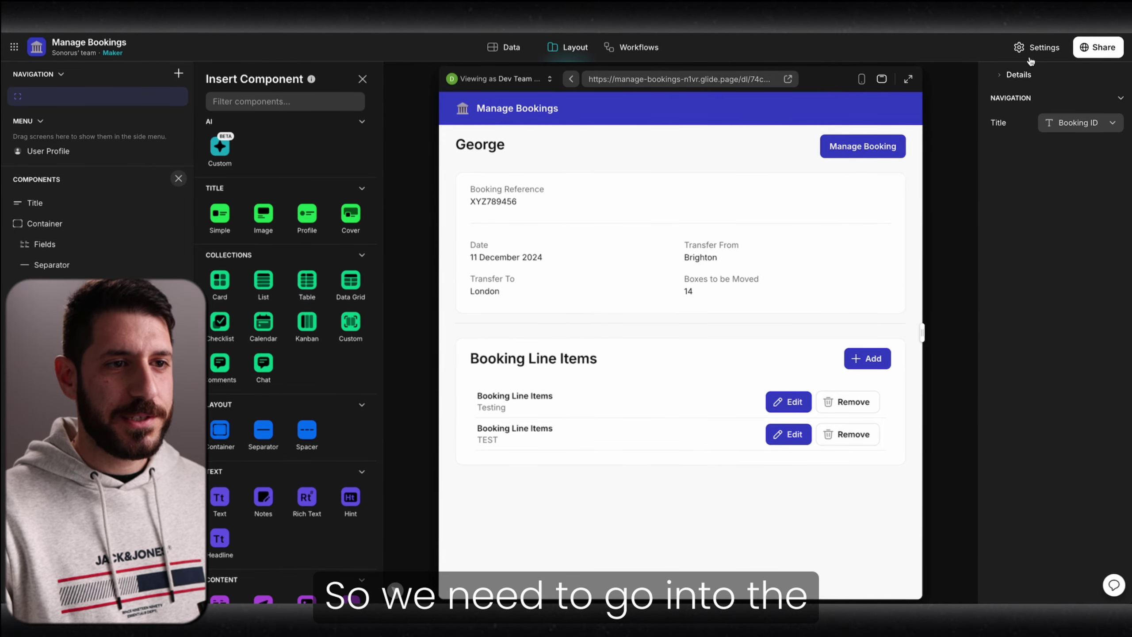
Step: Open the app's privacy settings to check its access and sign-in options
left_click(1034, 54)
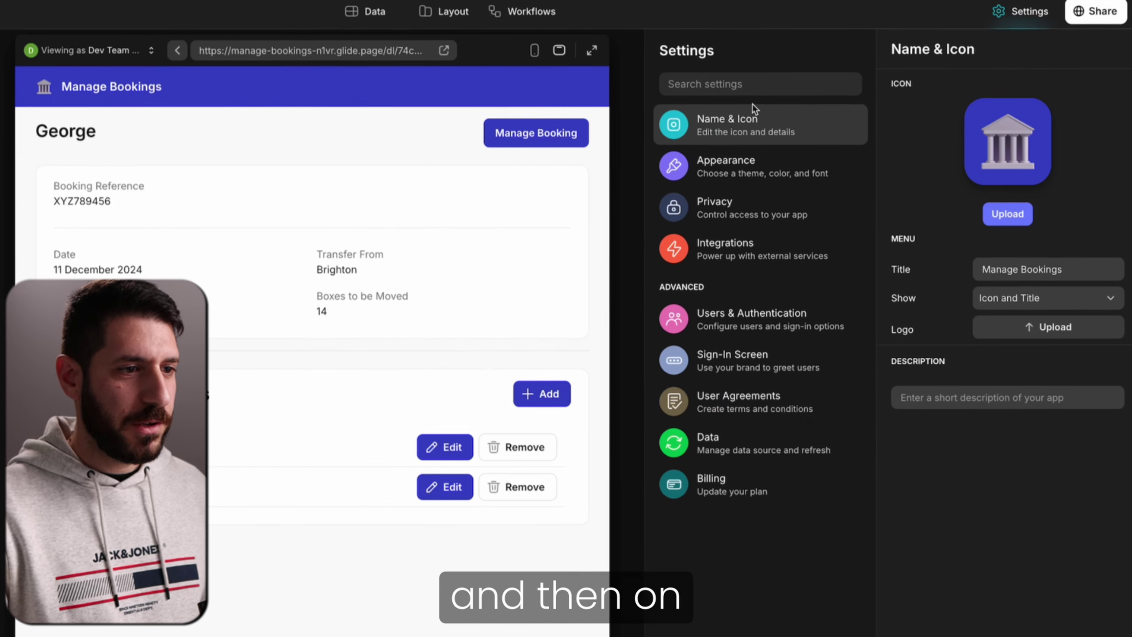
left_click(743, 202)
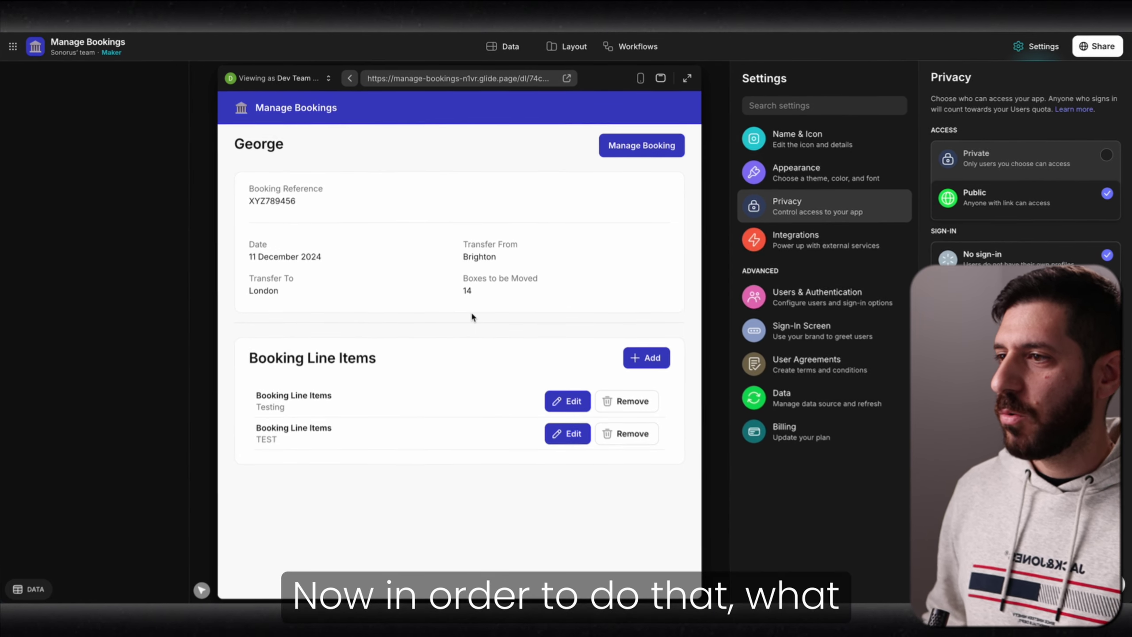
Step: Return to the layout editor, go to the app's home screen and open the first booking in the Bookings list
left_click(617, 50)
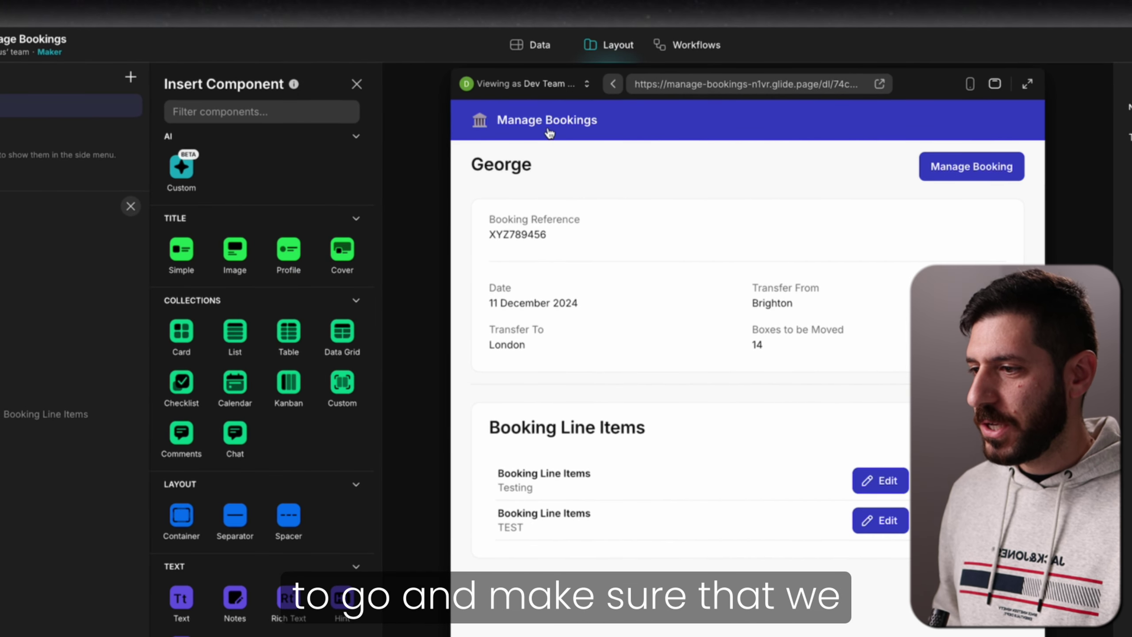
left_click(549, 128)
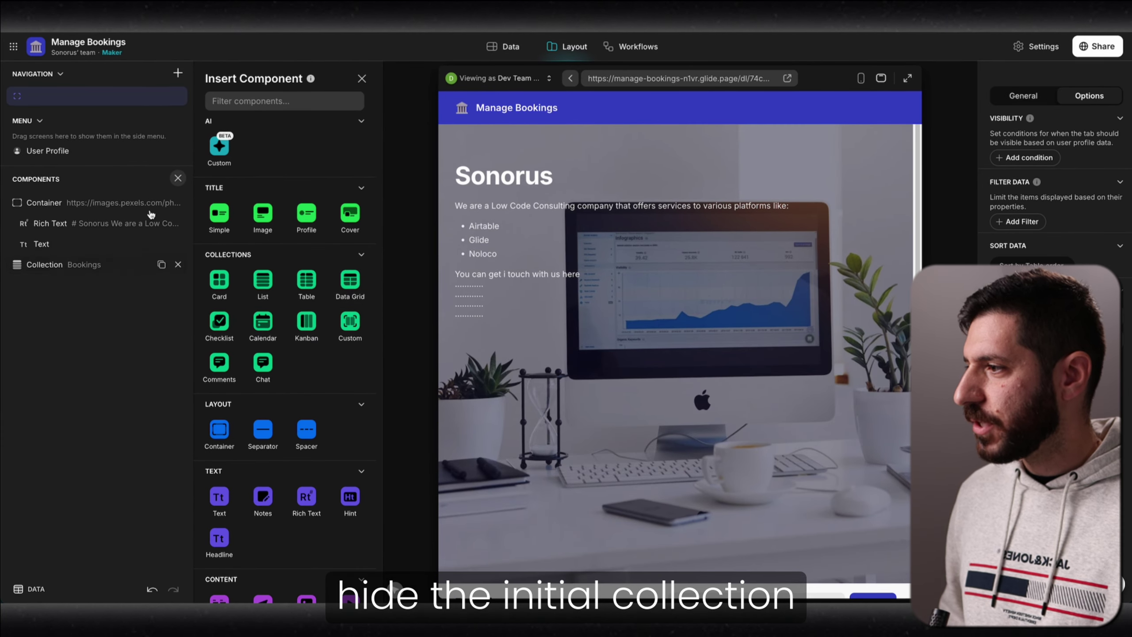
scroll(508, 415, "down", 3)
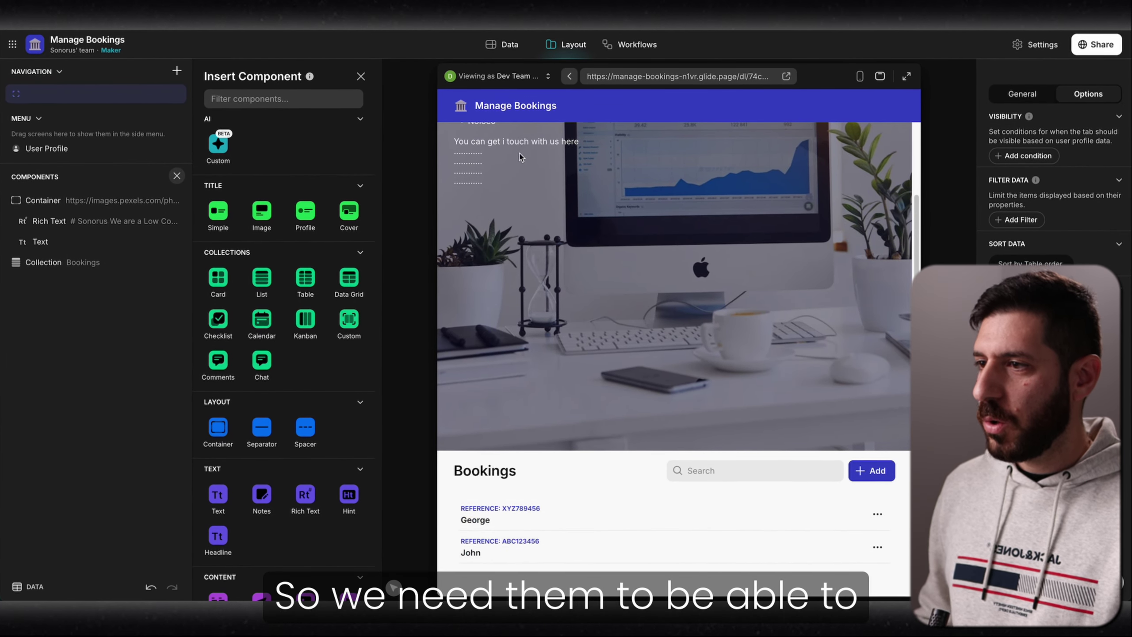
left_click(475, 517)
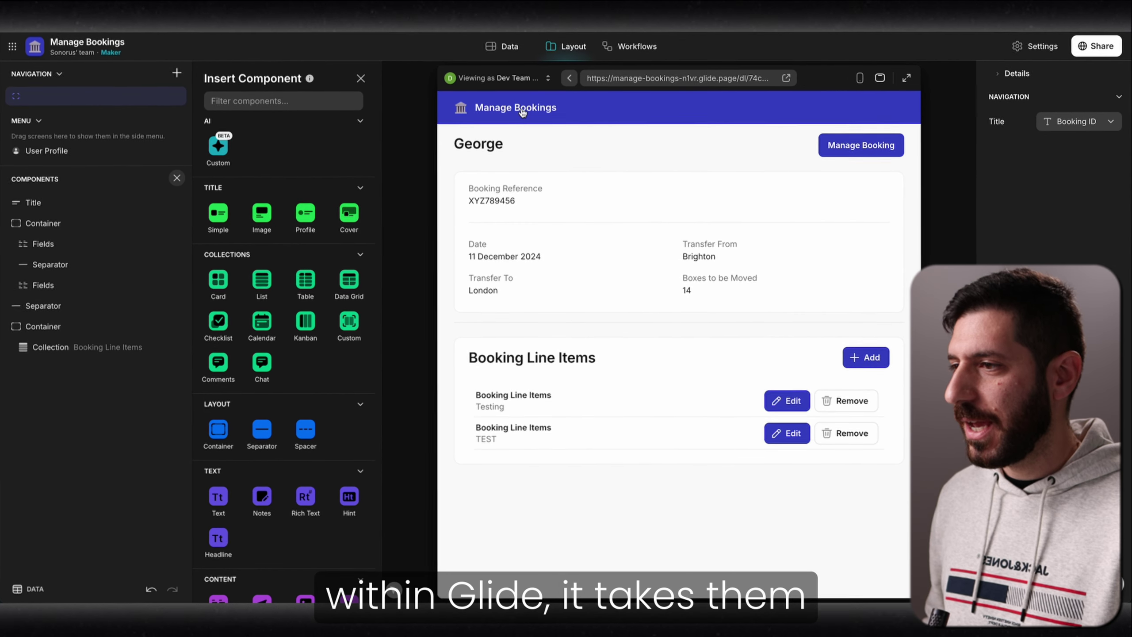
Step: View the app's home screen with its Bookings list again and open the Bookings table in the data editor
left_click(522, 112)
scroll(533, 296, "down", 3)
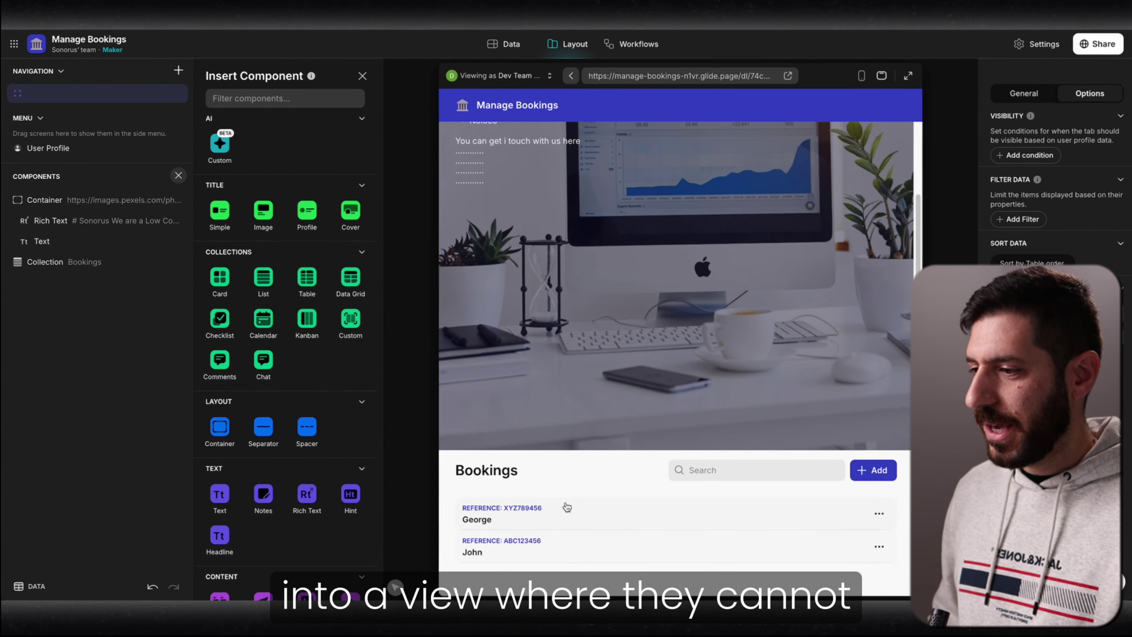
scroll(564, 493, "up", 3)
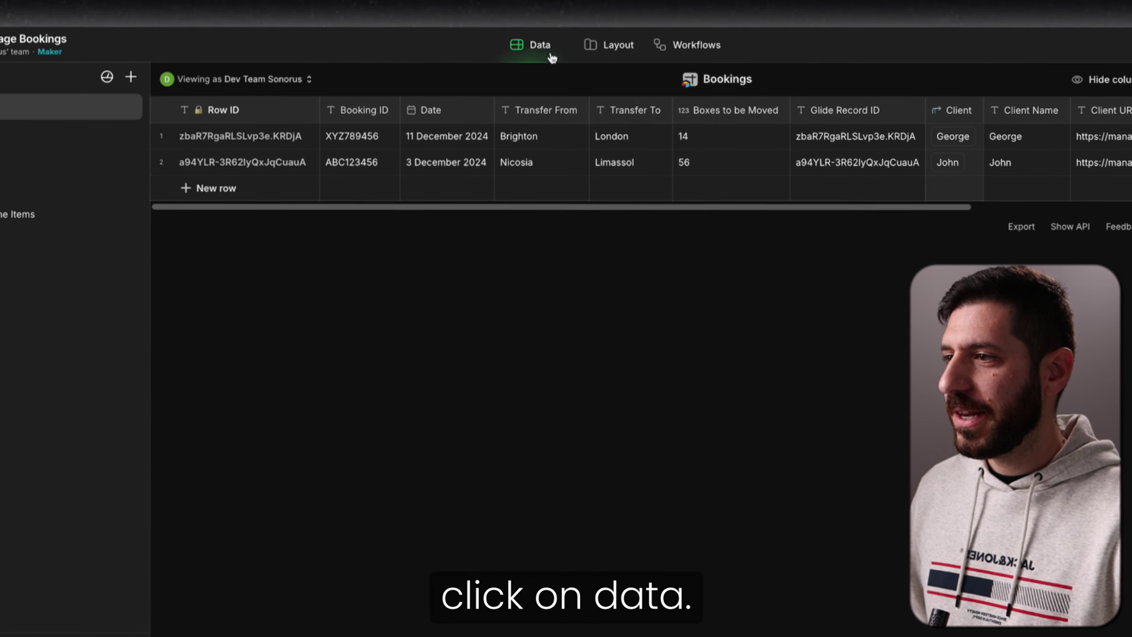
left_click(537, 50)
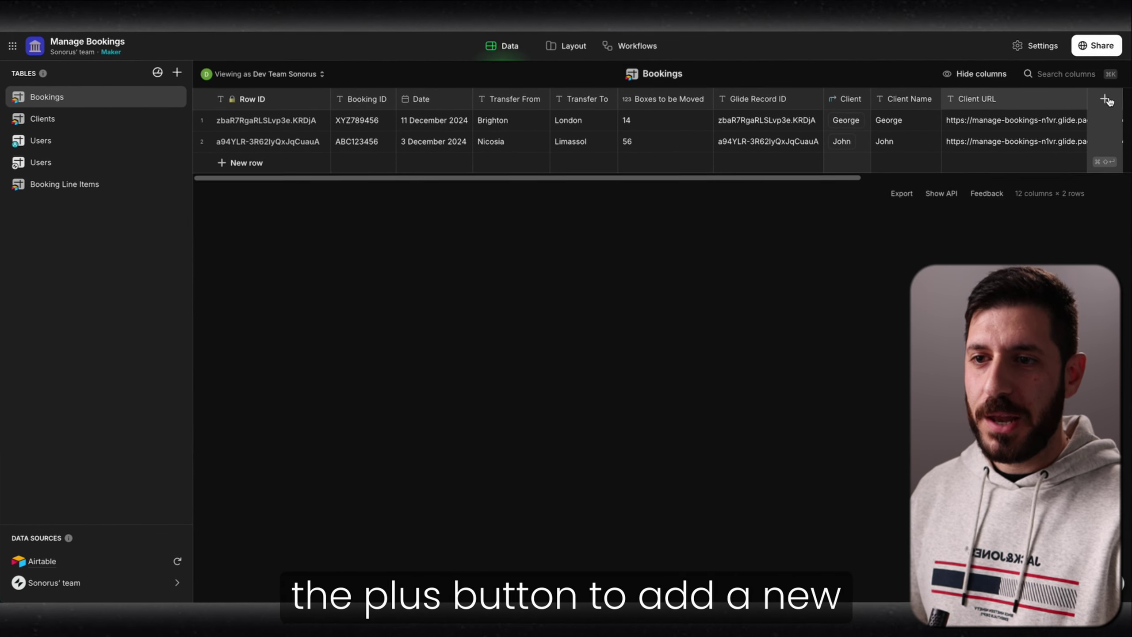
left_click(1105, 99)
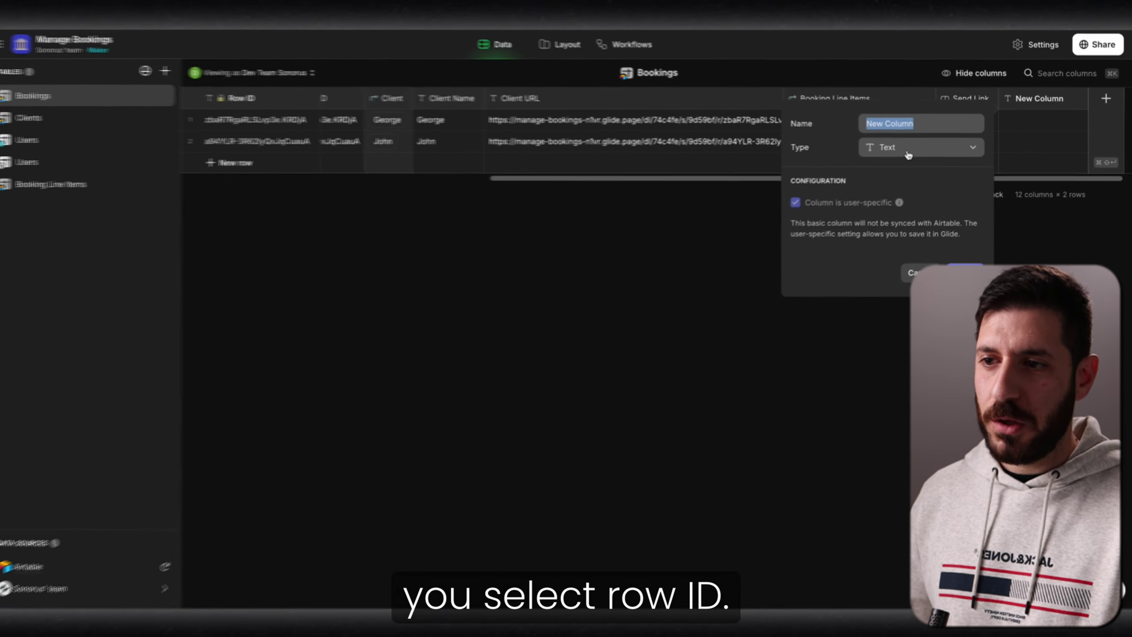
left_click(653, 262)
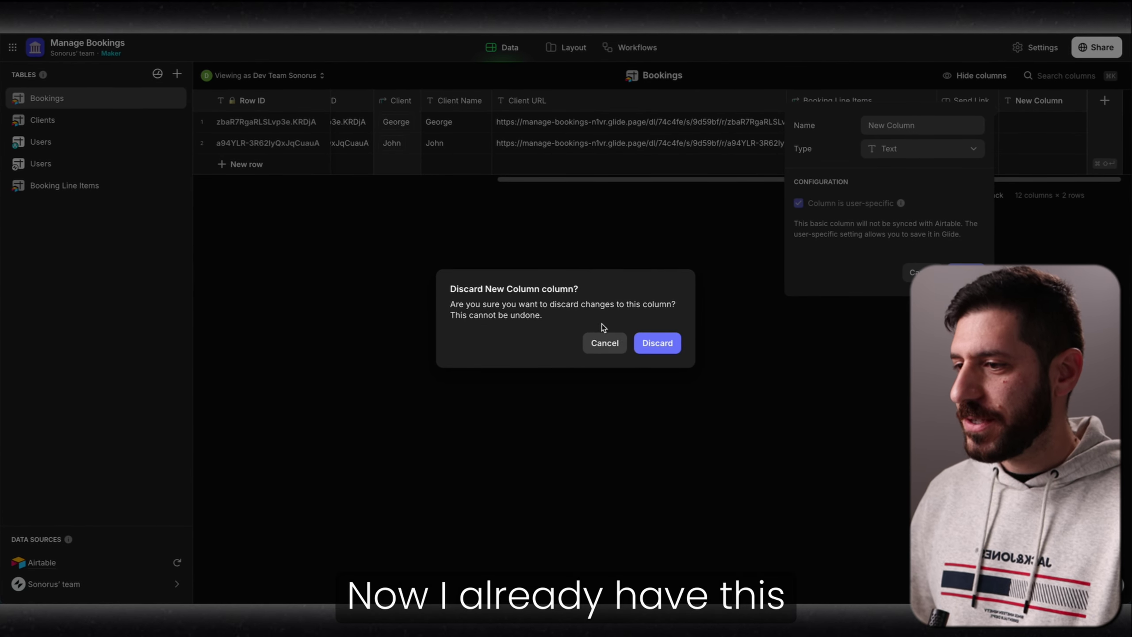
left_click(645, 343)
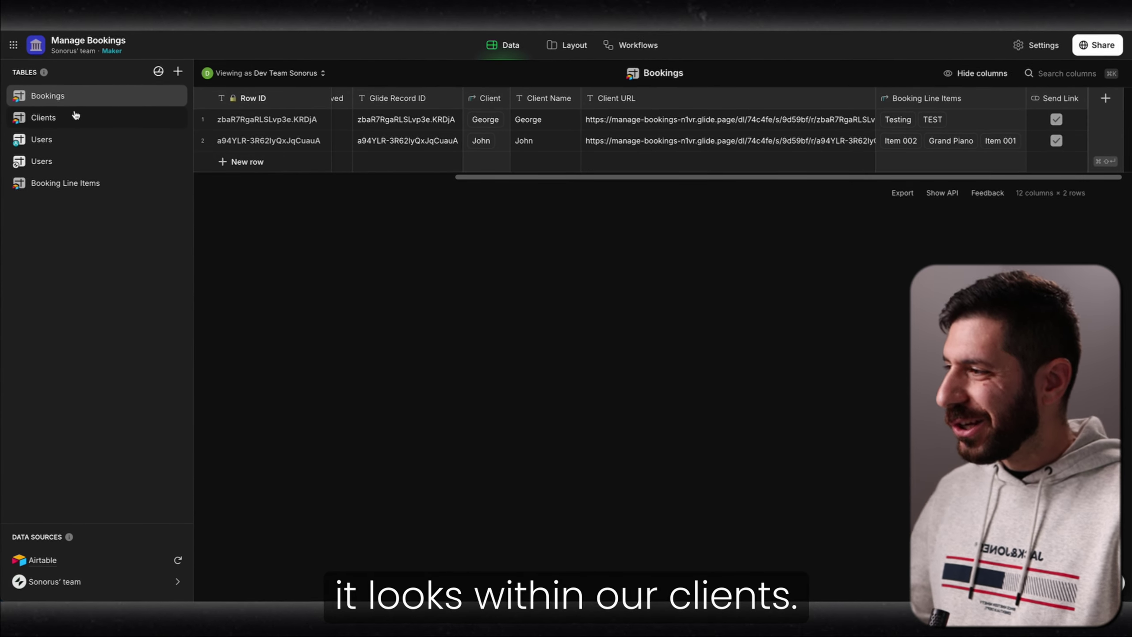
Step: Open the Clients table and look up the Row ID type for a new column, discarding the column
left_click(67, 118)
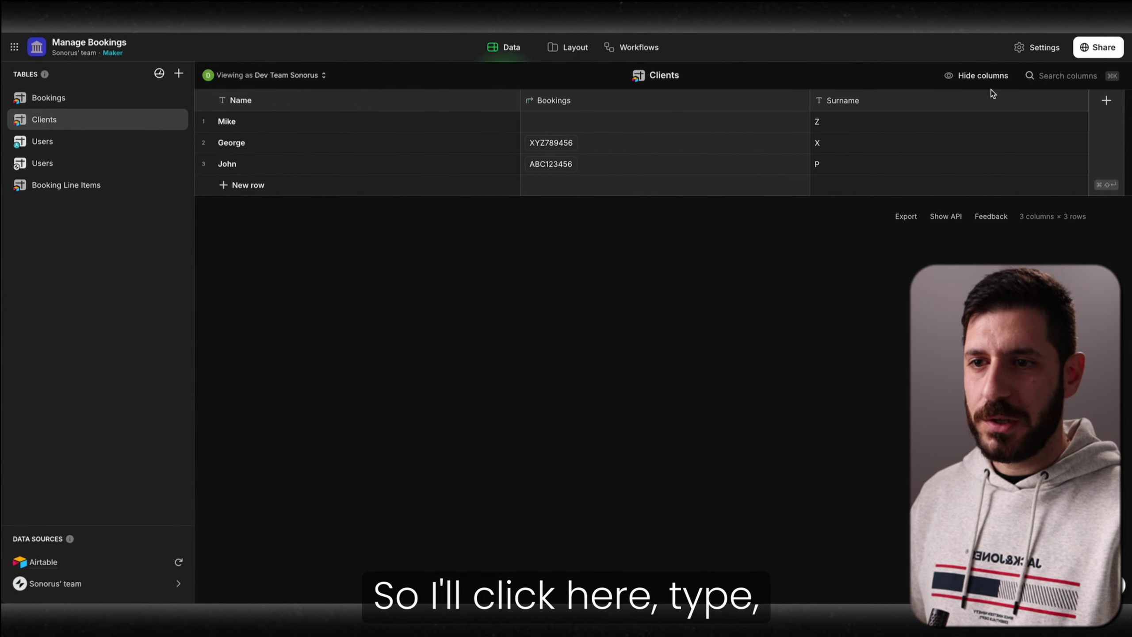
left_click(1108, 101)
left_click(784, 150)
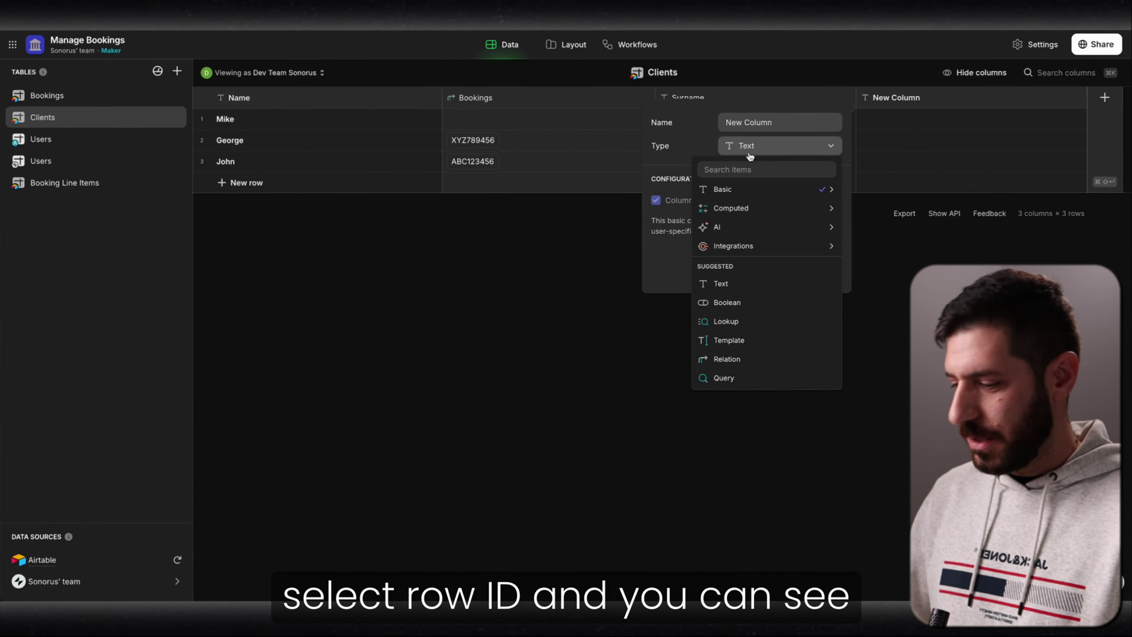
type("row")
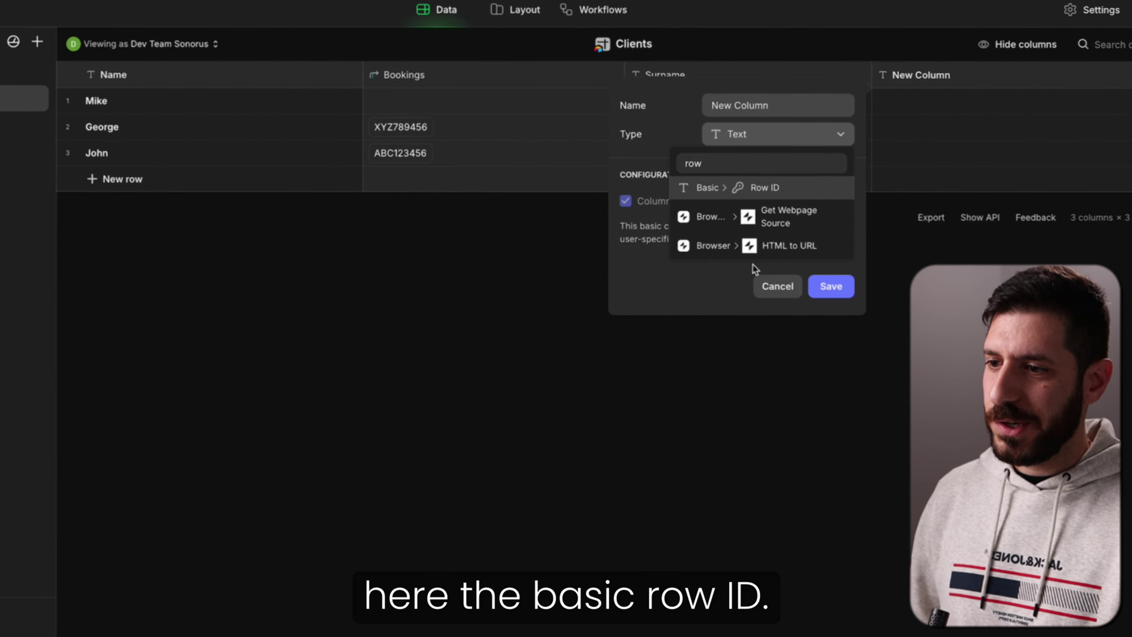
left_click(778, 286)
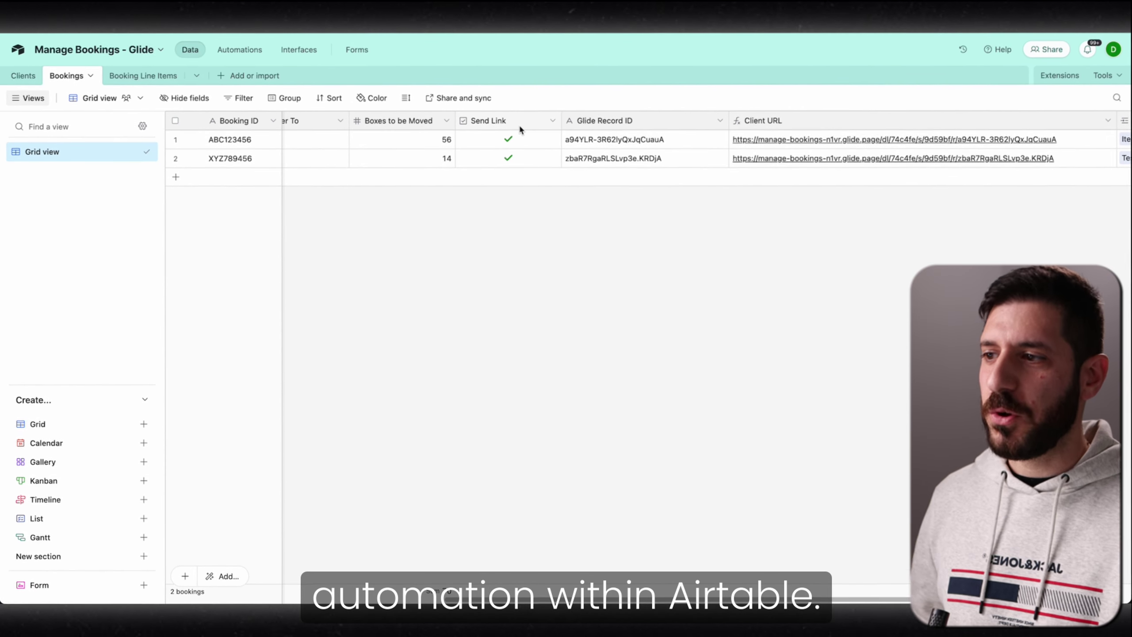
Step: Switch to the Airtable base and inspect the trigger and script action of the Get Glide Row ID automation
left_click(243, 47)
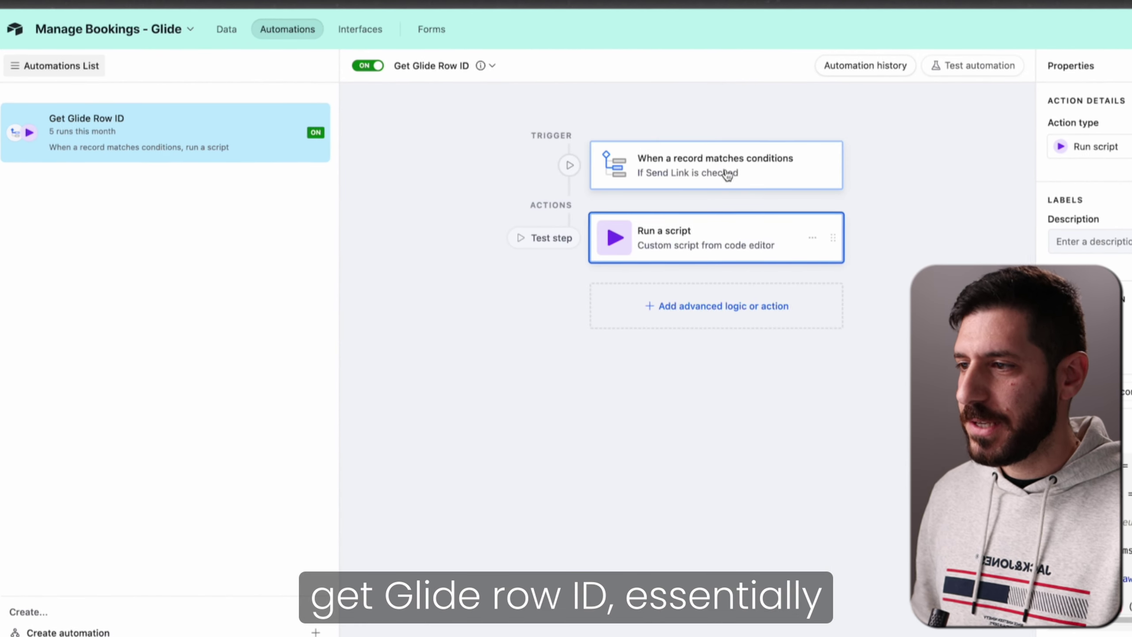
left_click(728, 174)
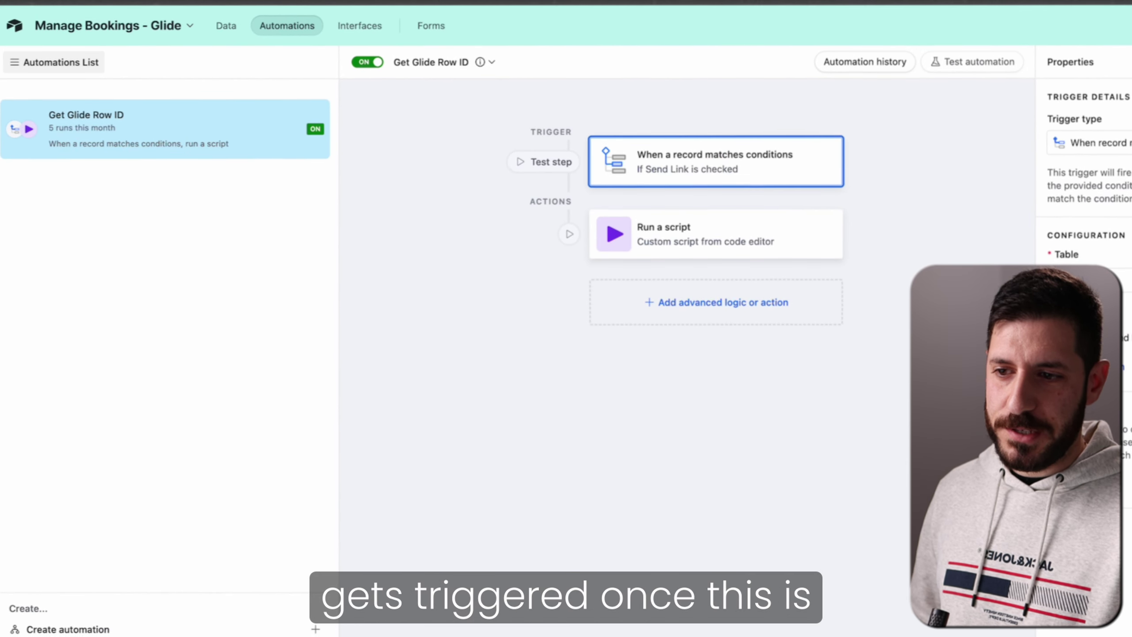
left_click(758, 234)
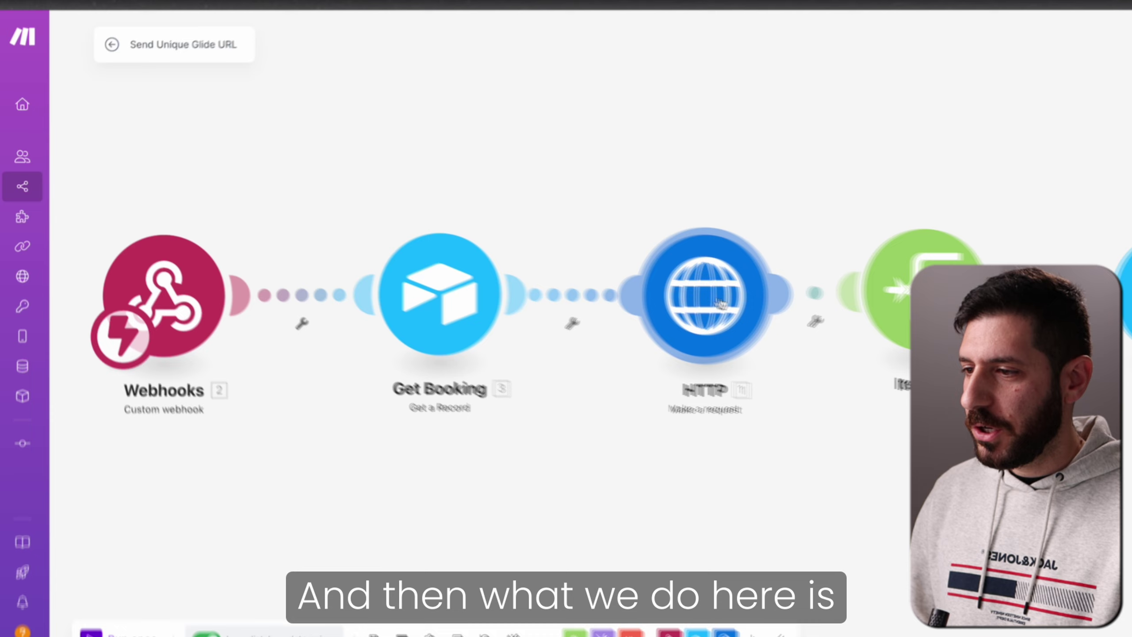
Step: Inspect the URL, headers and request content of the HTTP module in Make, and open the Bookings table's context options in Glide
left_click(714, 298)
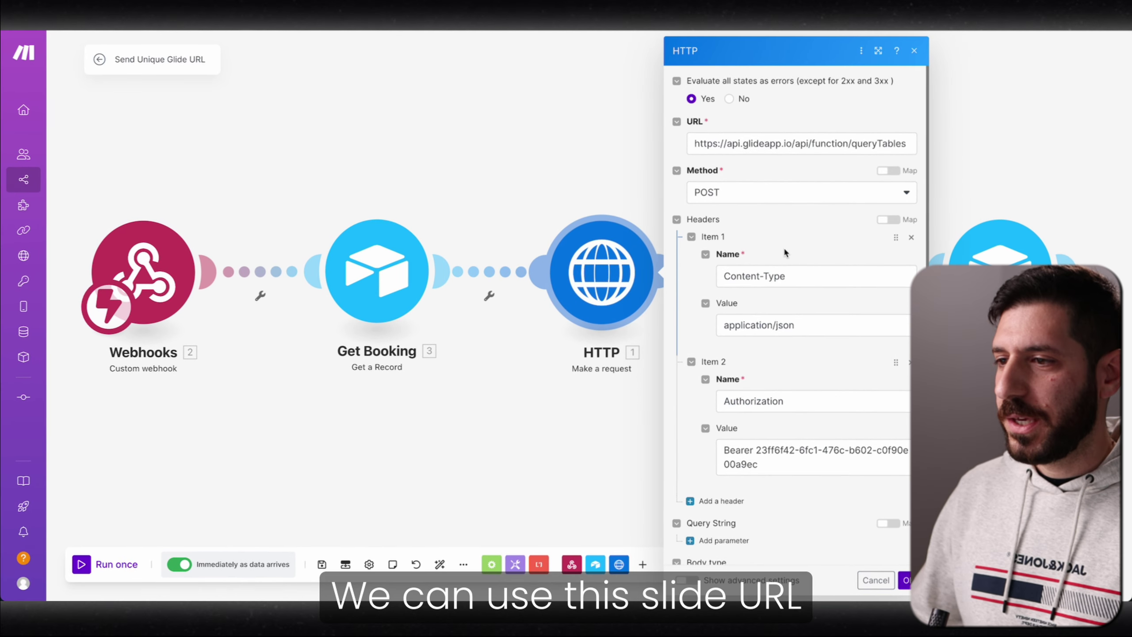
left_click_drag(695, 145, 881, 148)
left_click(881, 149)
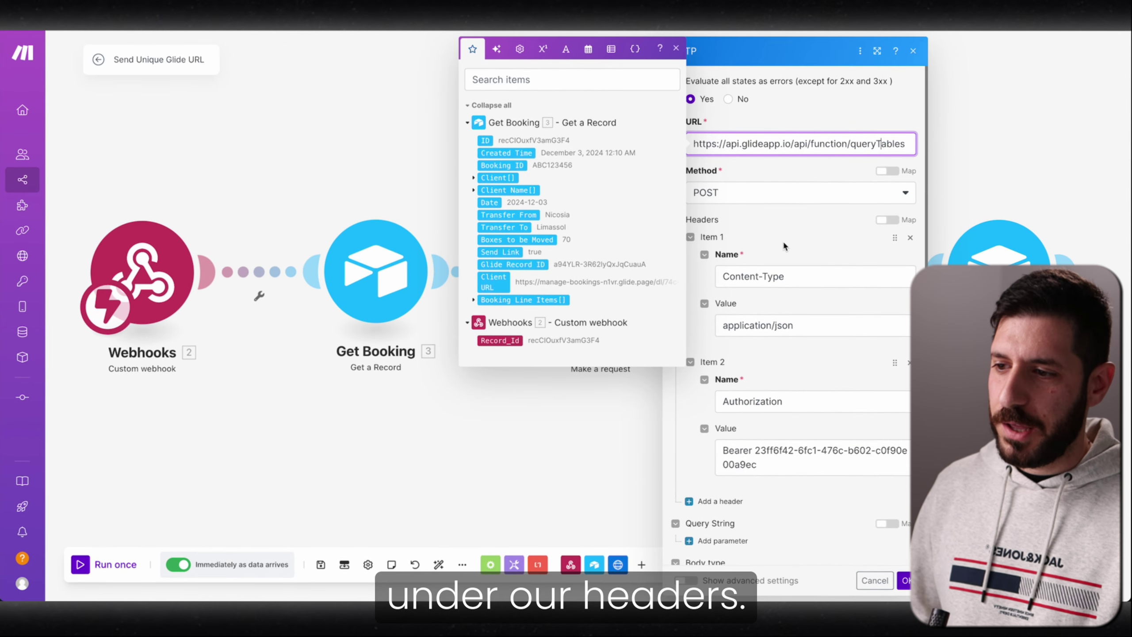
scroll(783, 239, "down", 8)
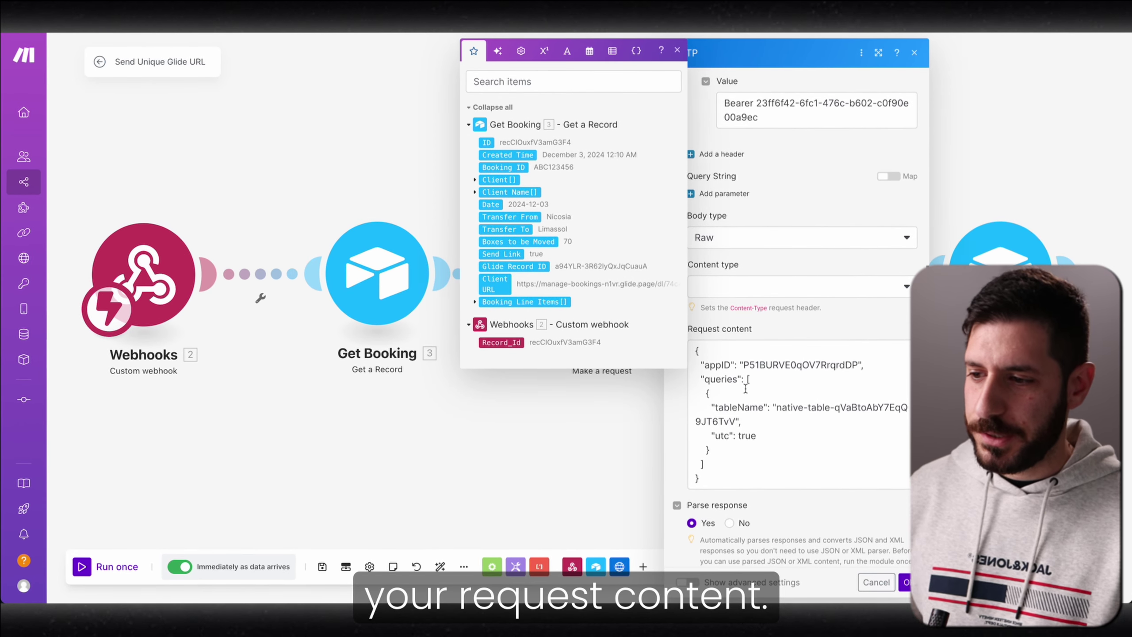
left_click(785, 321)
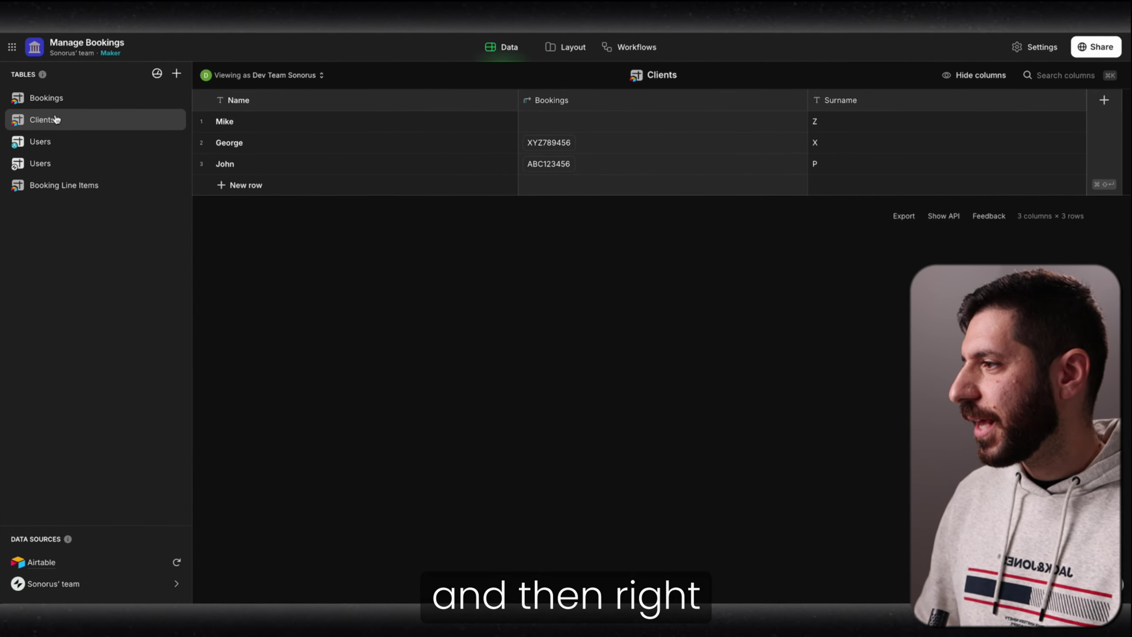
right_click(64, 100)
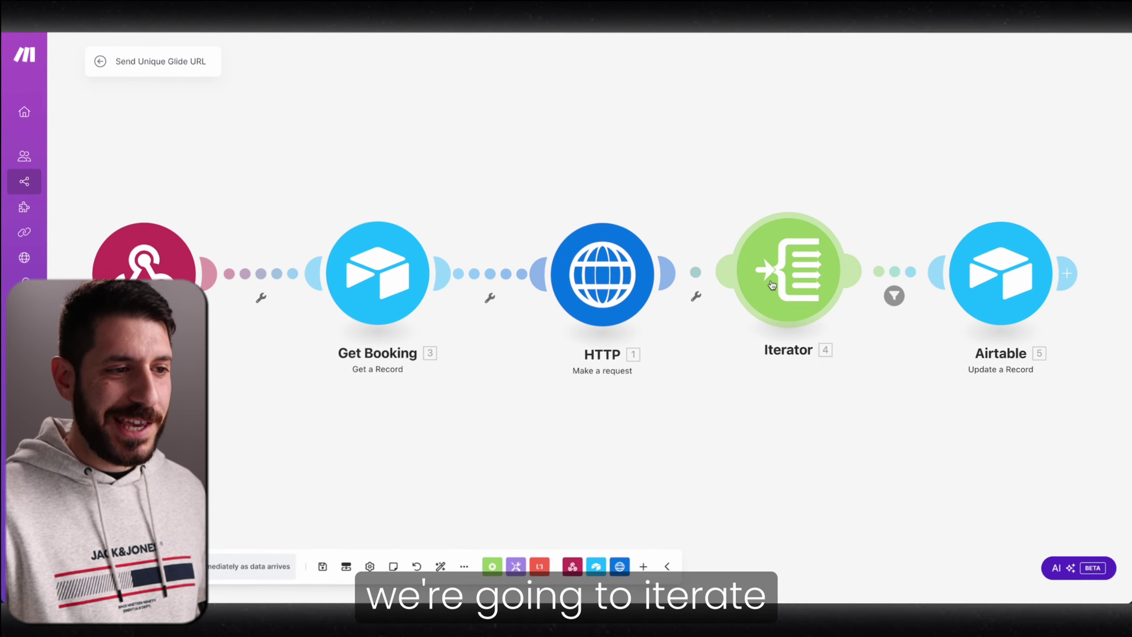
Step: Back in Make, inspect the Iterator's array, the filter before the last module and the Airtable Update a Record settings
left_click(773, 285)
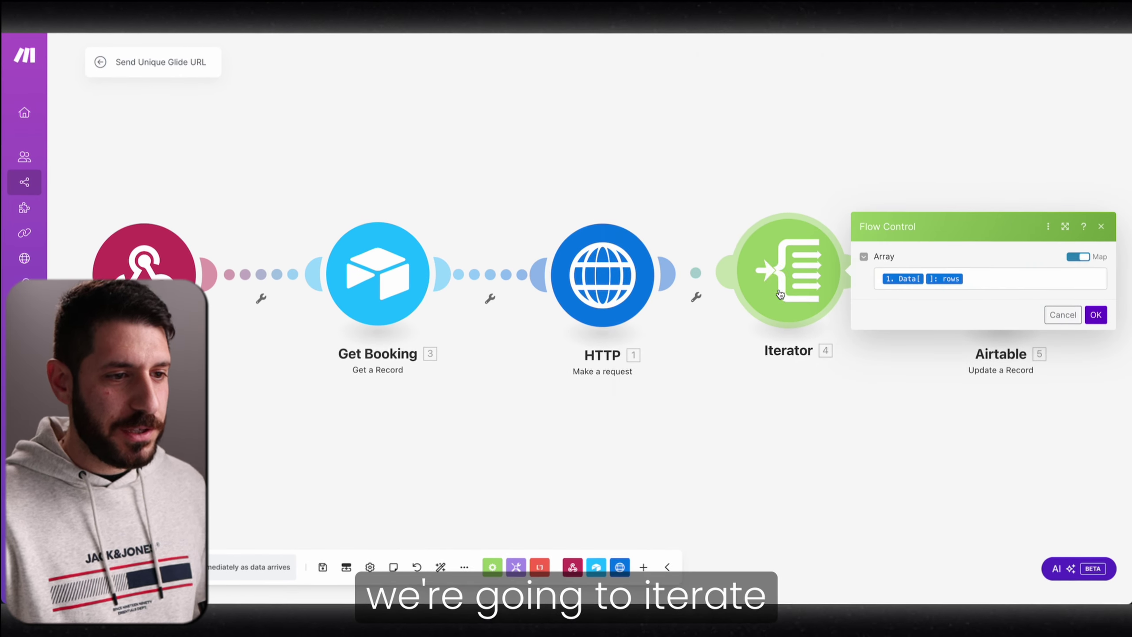
left_click(983, 275)
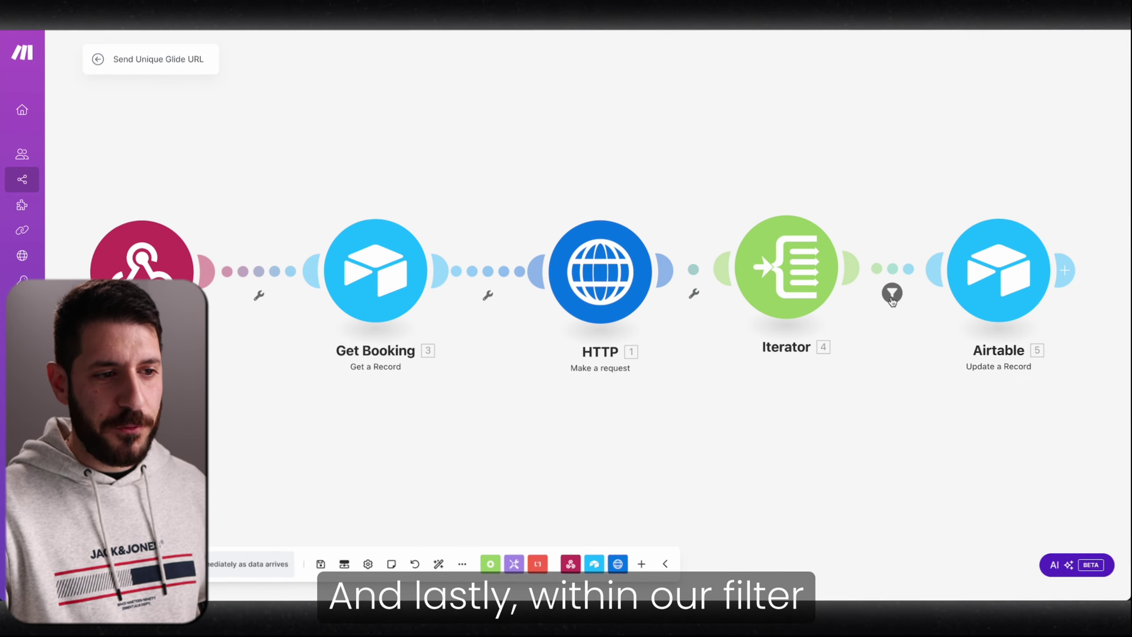
left_click(893, 299)
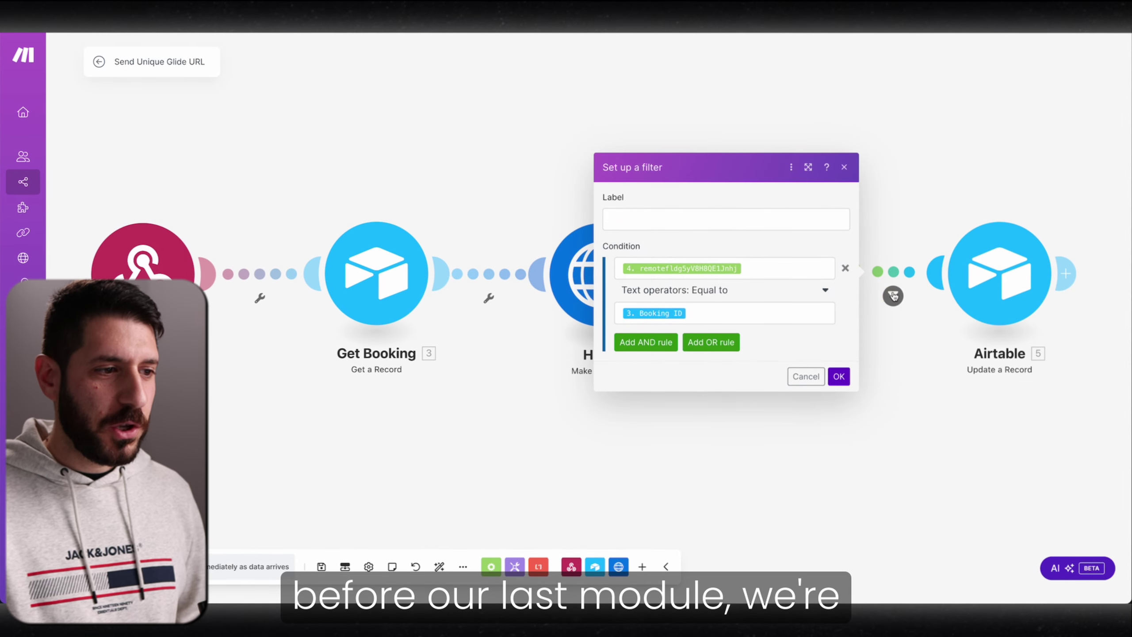
left_click(433, 402)
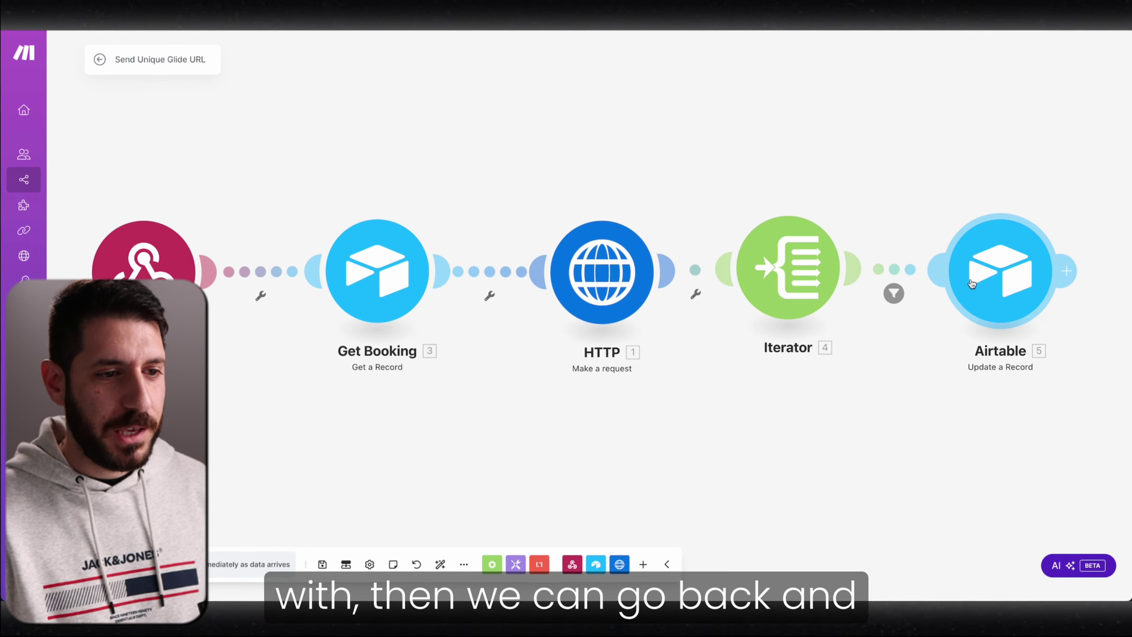
left_click(974, 291)
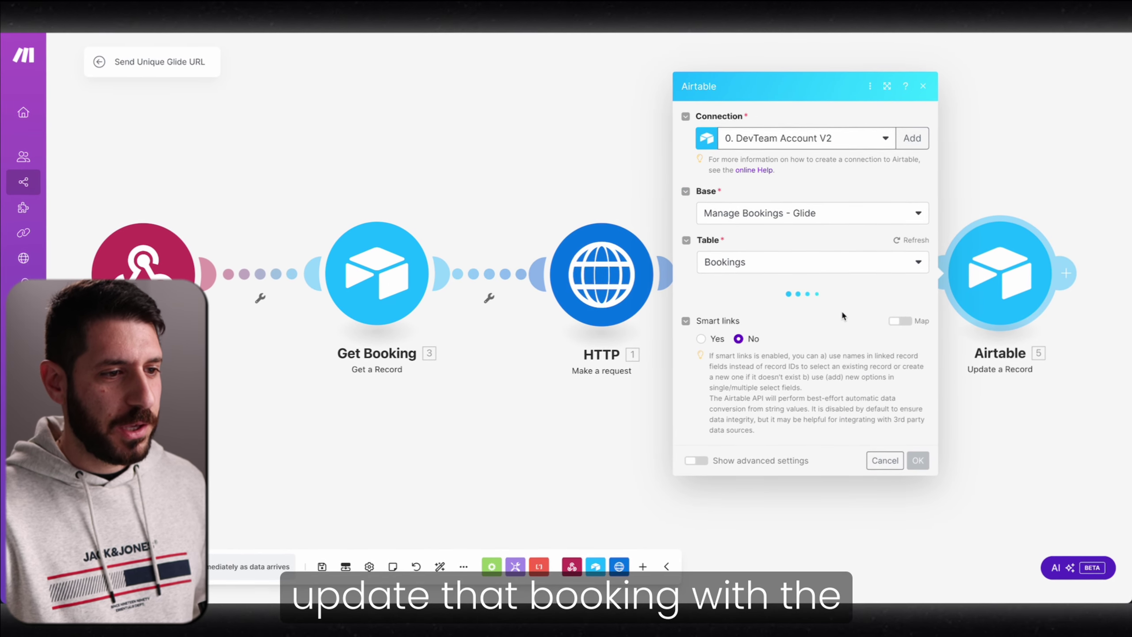
scroll(835, 319, "down", 5)
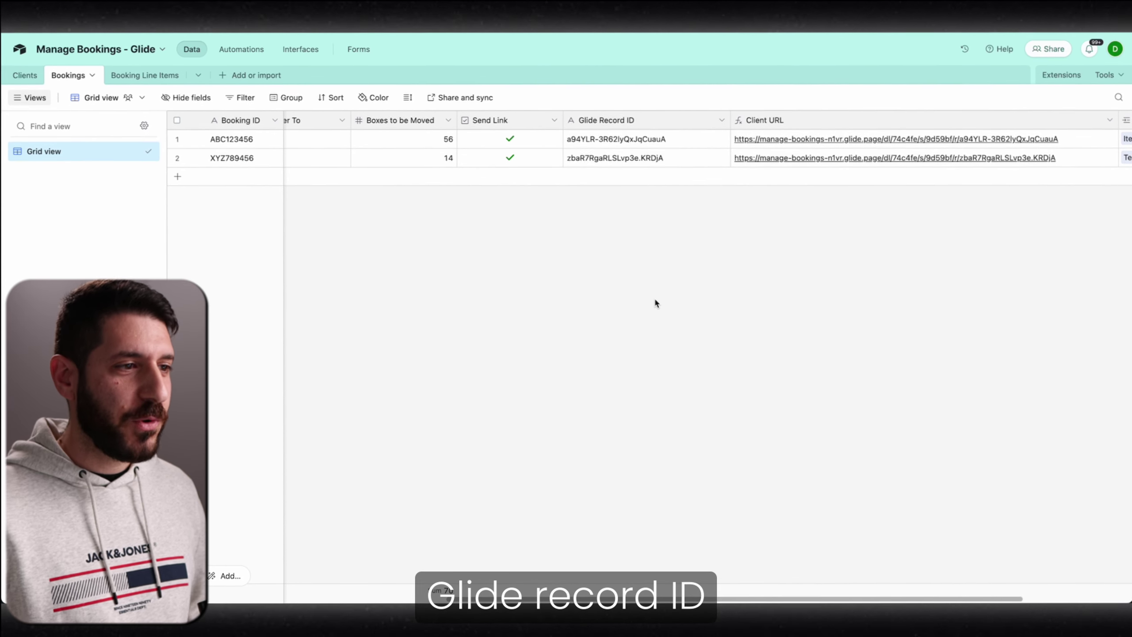
Step: Switch to the Airtable Bookings table and check the Glide Record ID and Client URL of booking XYZ789456
left_click(675, 159)
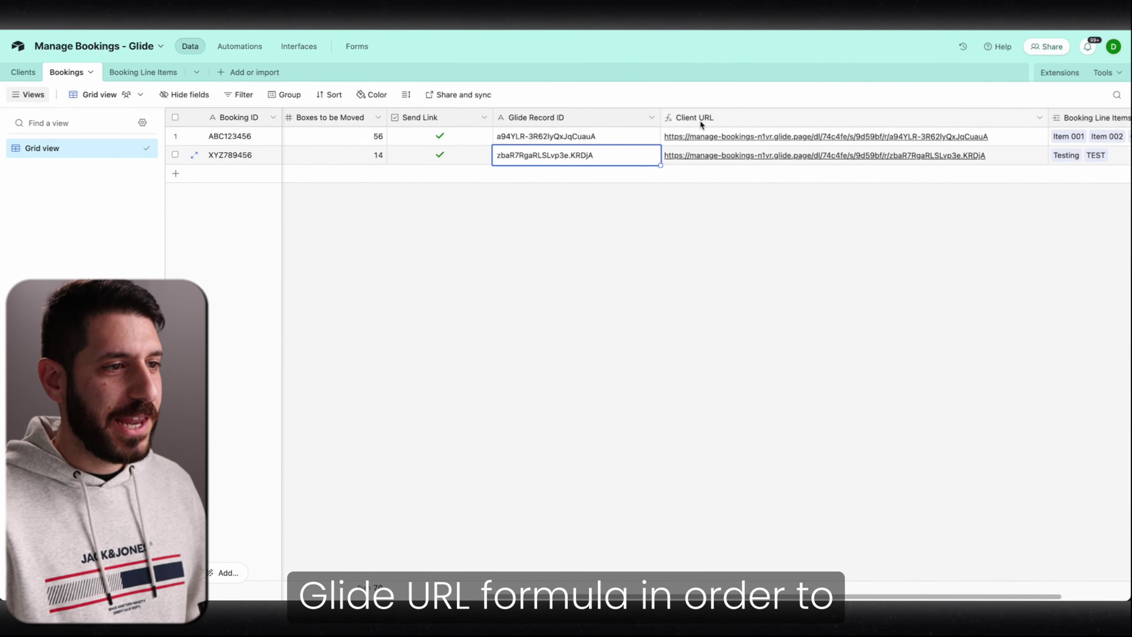
left_click(791, 162)
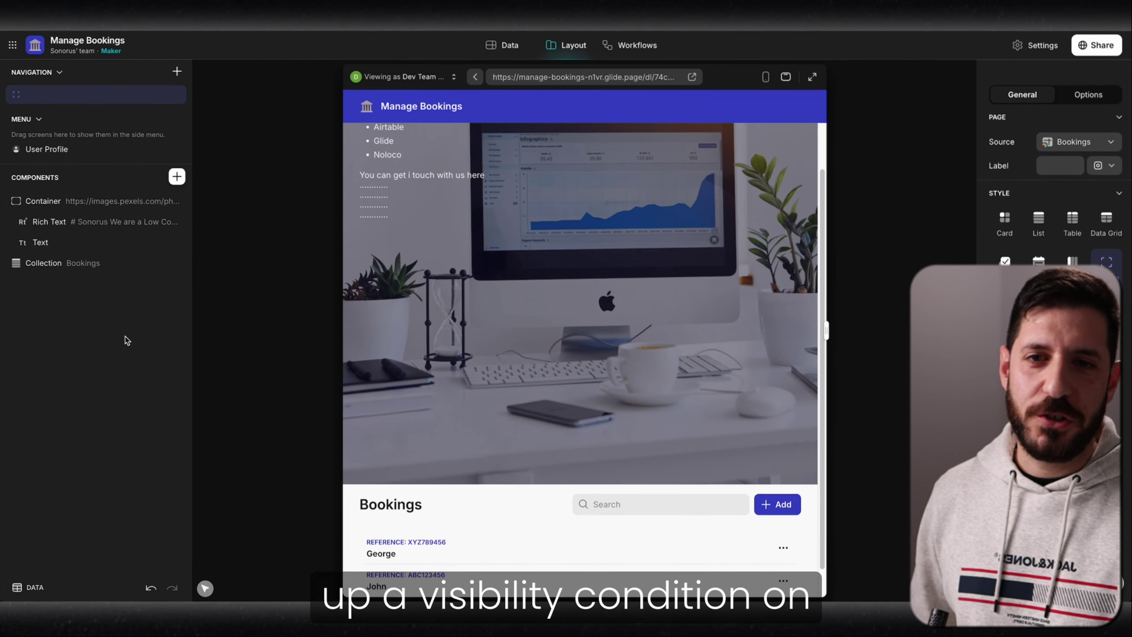
Step: Select the Bookings collection in Glide's layout editor and open the first Users table in the data editor
left_click(97, 271)
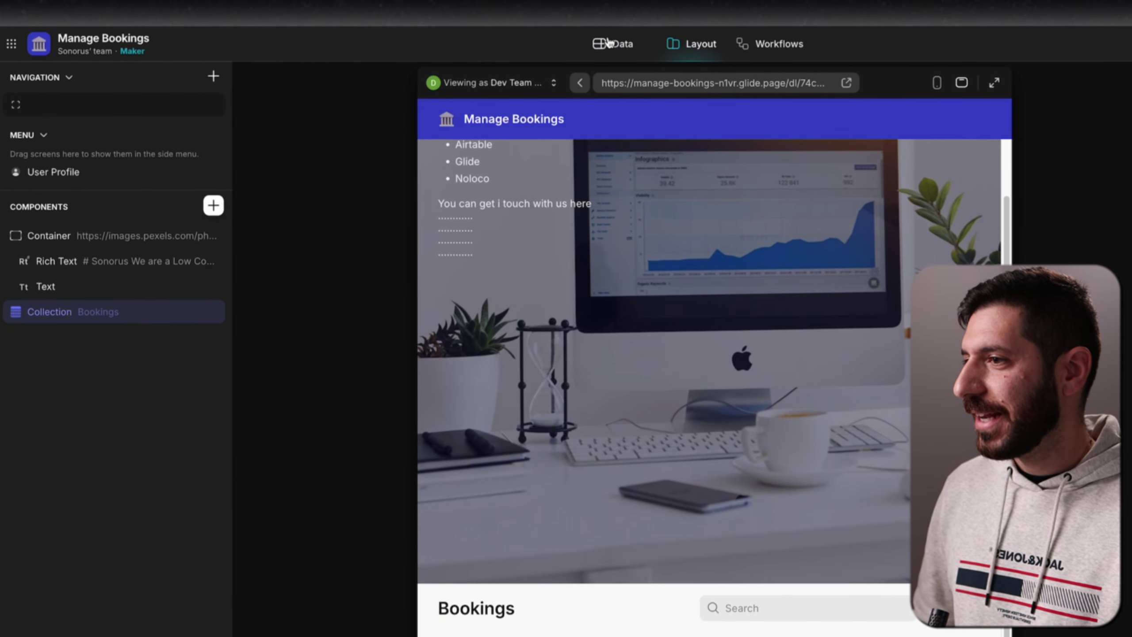
left_click(610, 43)
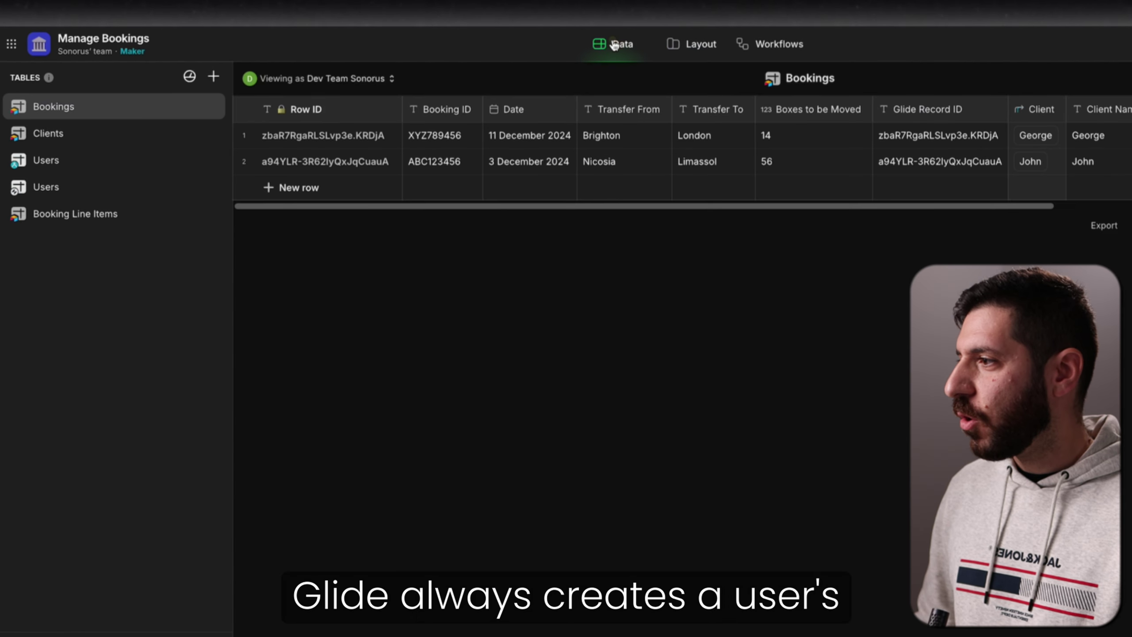
left_click(67, 159)
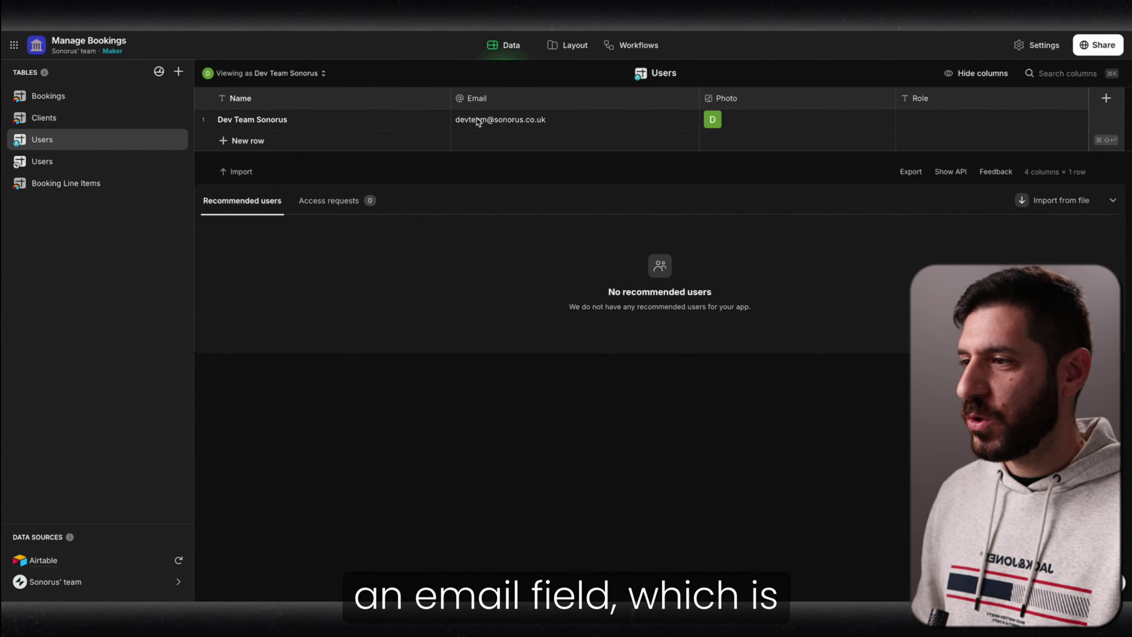
Step: Return to the layout editor and open the Bookings collection's visibility condition based on the user profile's email
left_click(580, 48)
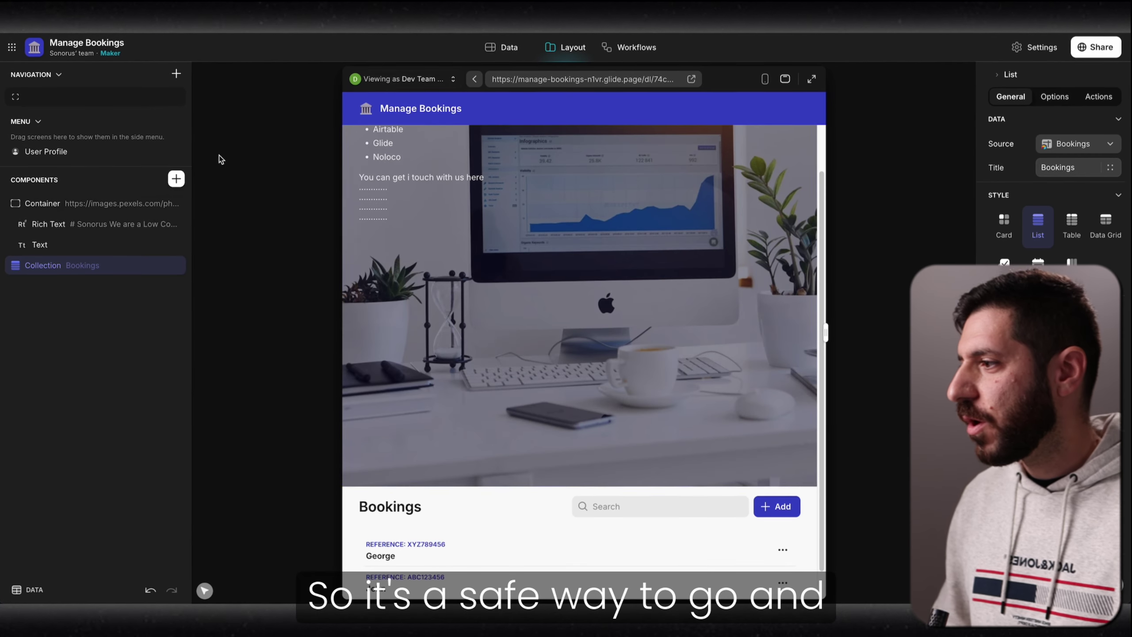
left_click(48, 268)
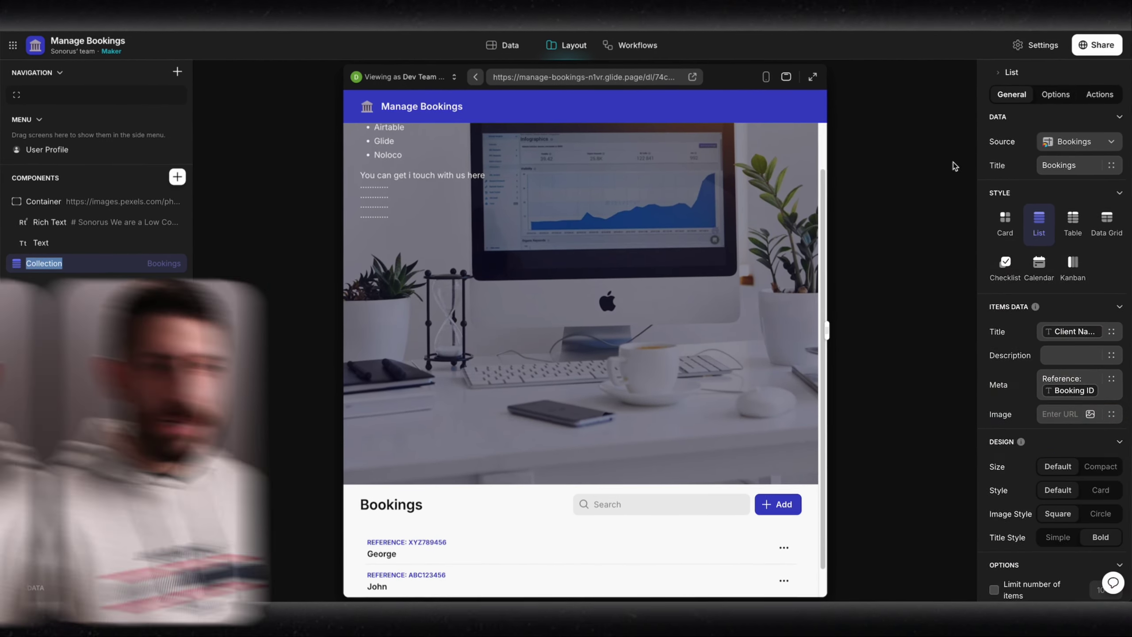
left_click(1056, 95)
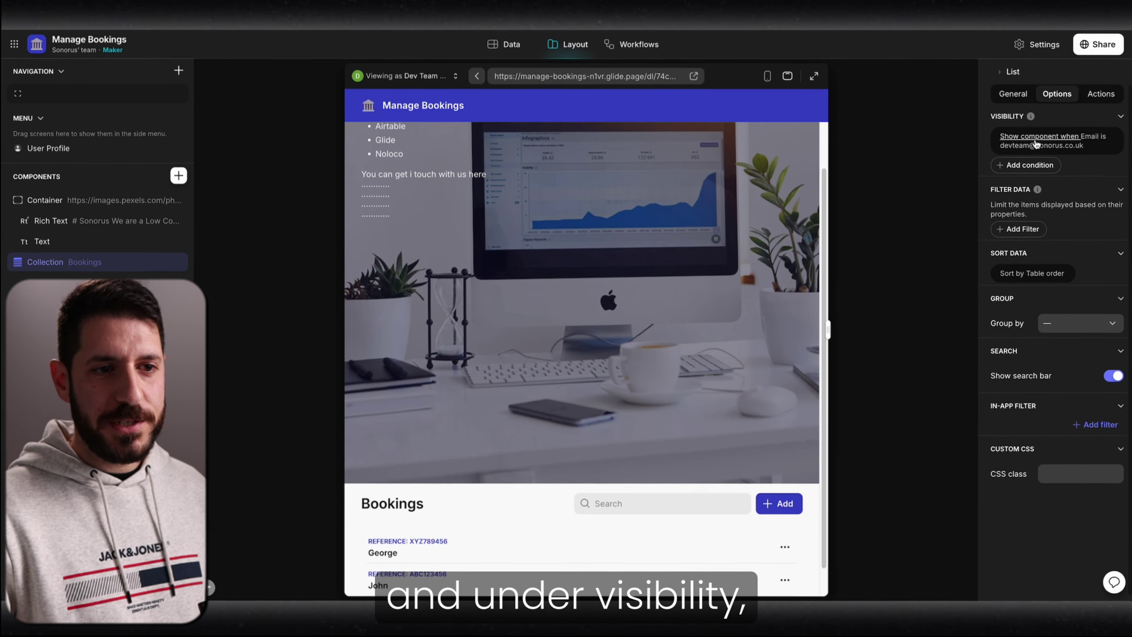
left_click(1113, 140)
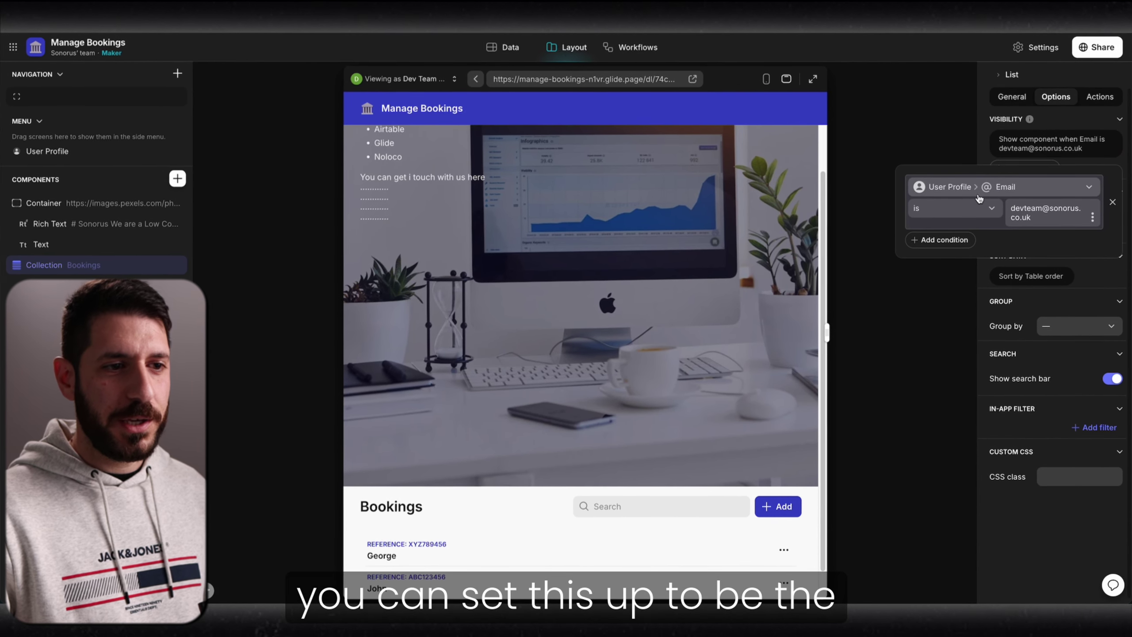